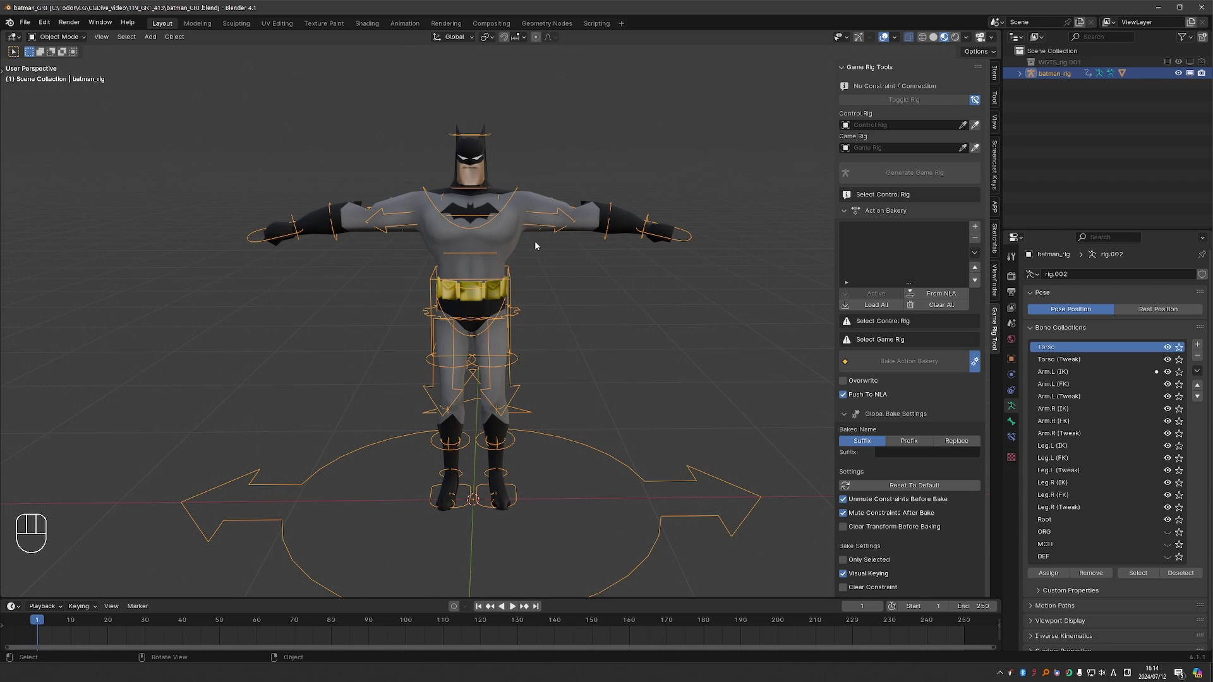
- Set batman_rig as the control rig and generate a game rig named batman_rig_deform
left_click(856, 125)
left_click(865, 140)
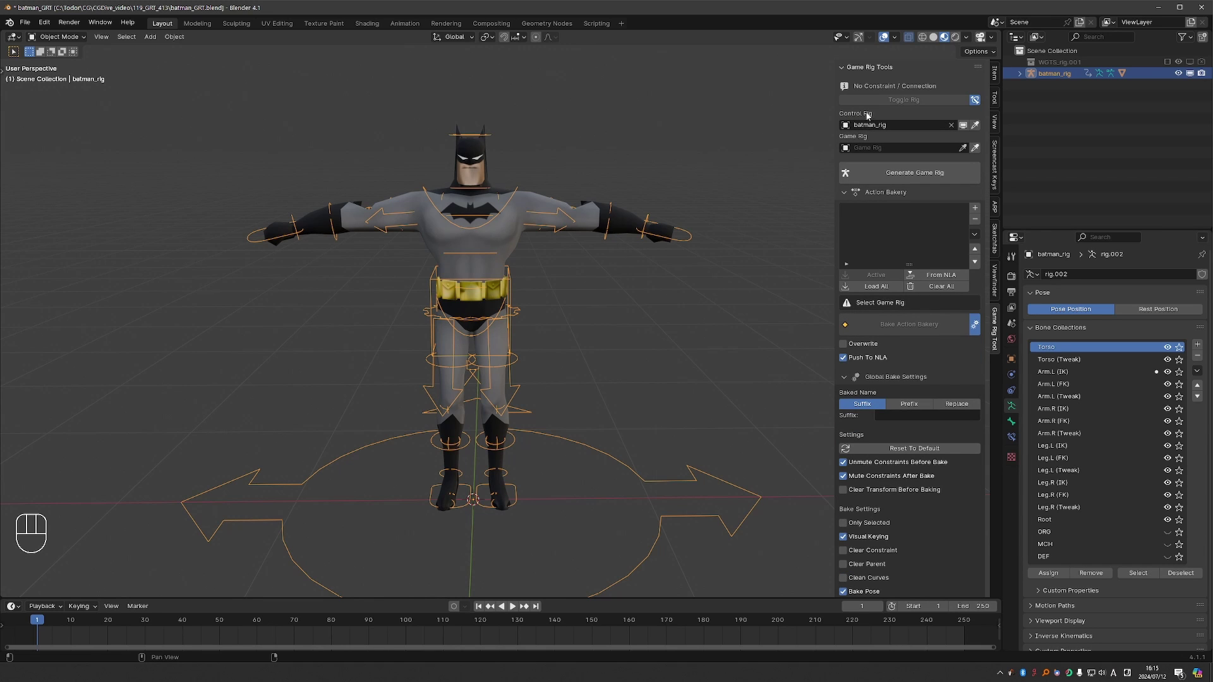
left_click(912, 172)
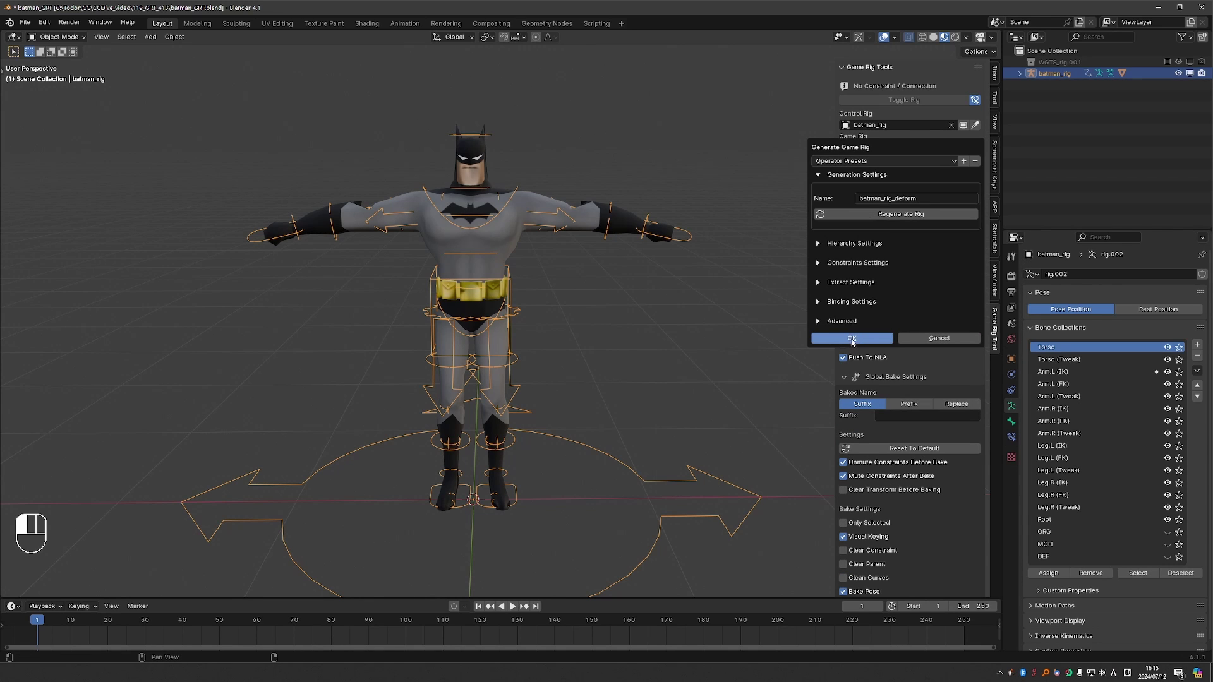
left_click(854, 339)
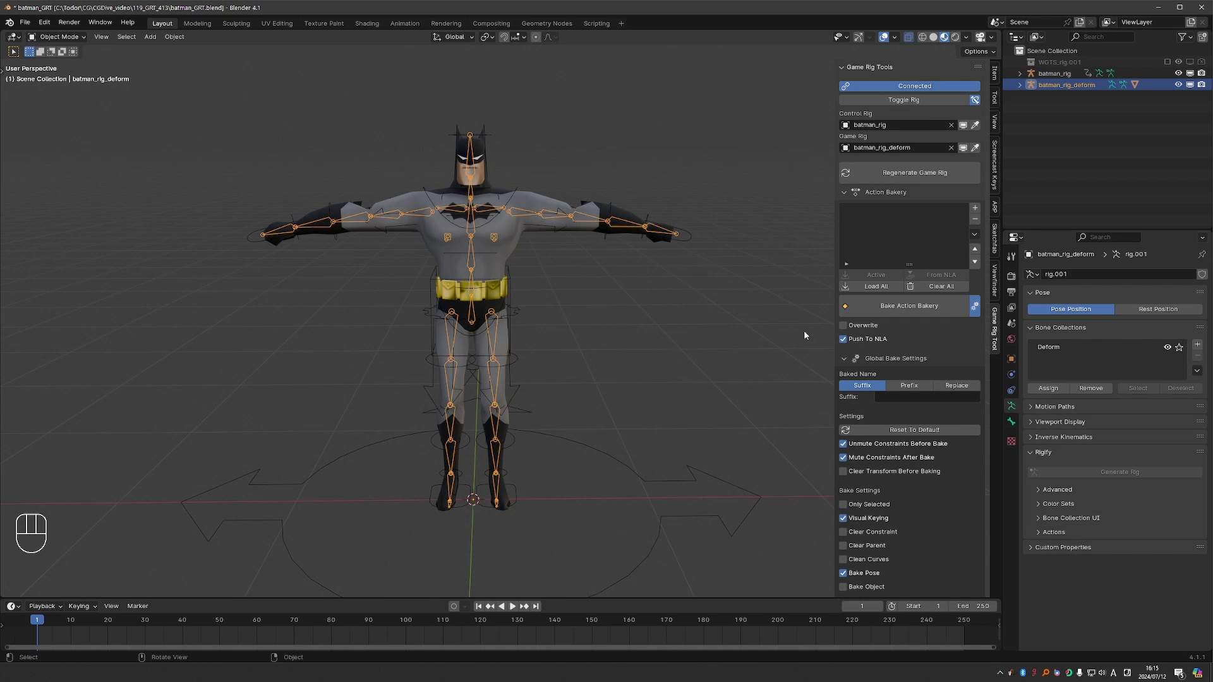
- In the deform armature, enable X-axis mirroring and parent the shoulder and breast bones to the spine
key("Tab")
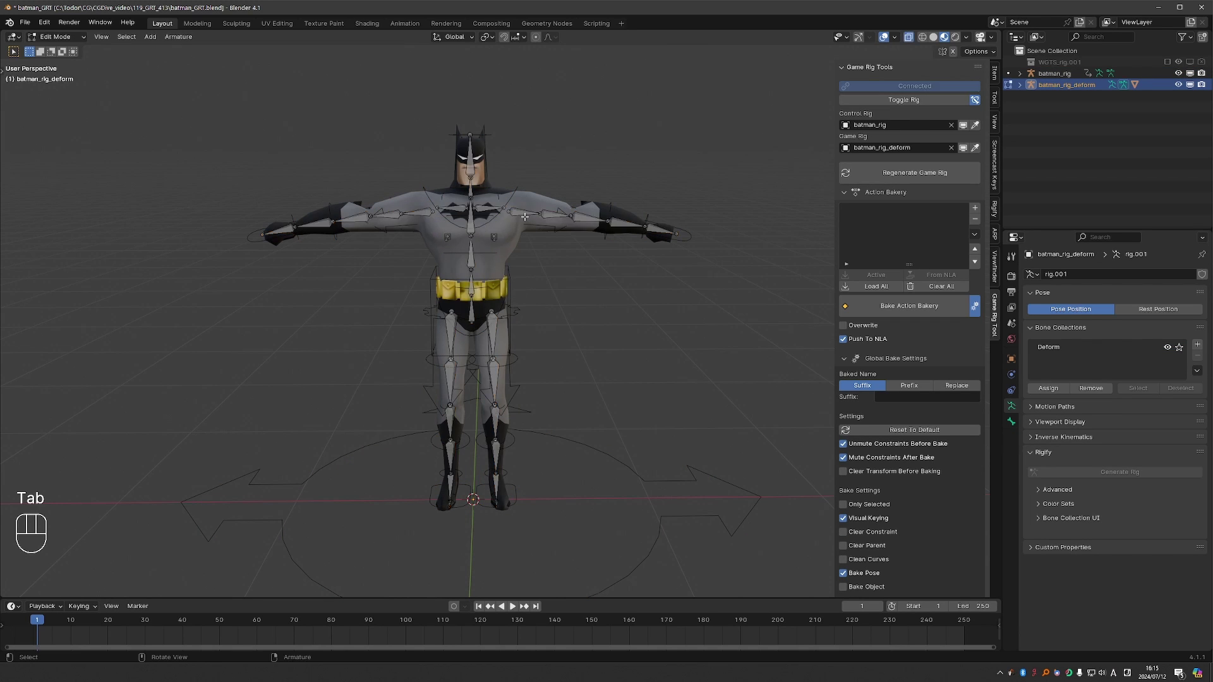
left_click(493, 213, "shift")
left_click(493, 213, "shift")
left_click(952, 52)
key("ctrl+p")
left_click(638, 173)
left_click(490, 208)
left_click(467, 228, "shift")
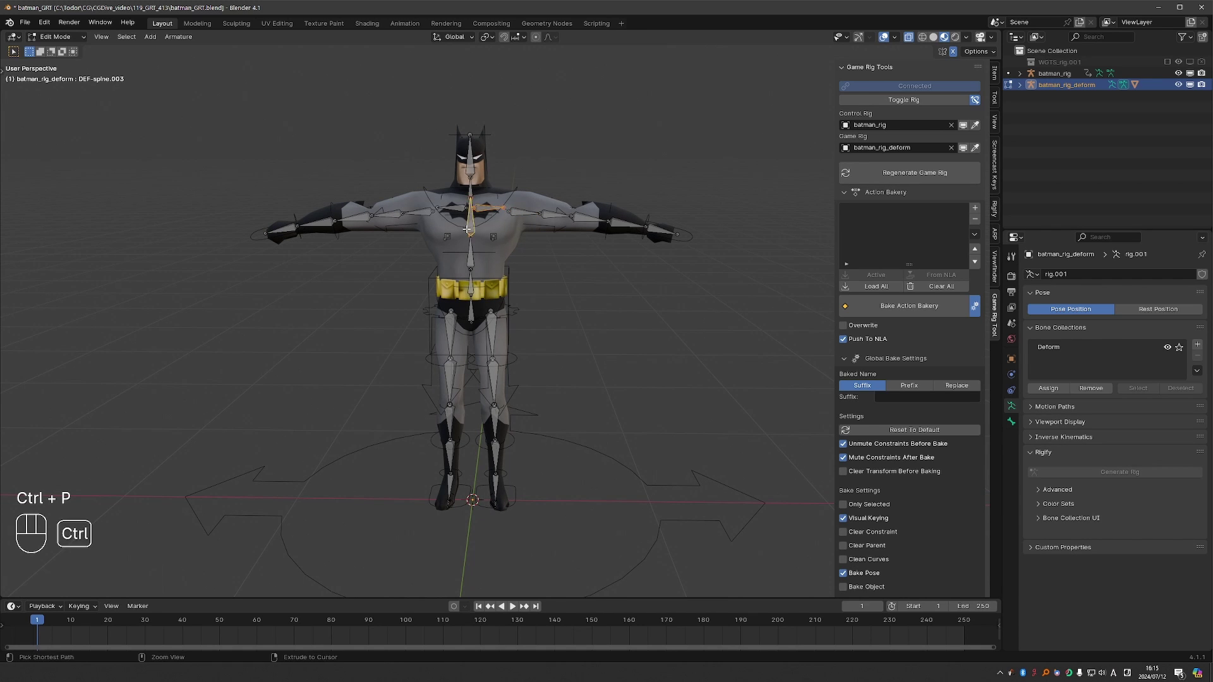
key("ctrl+p")
key("ctrl+p")
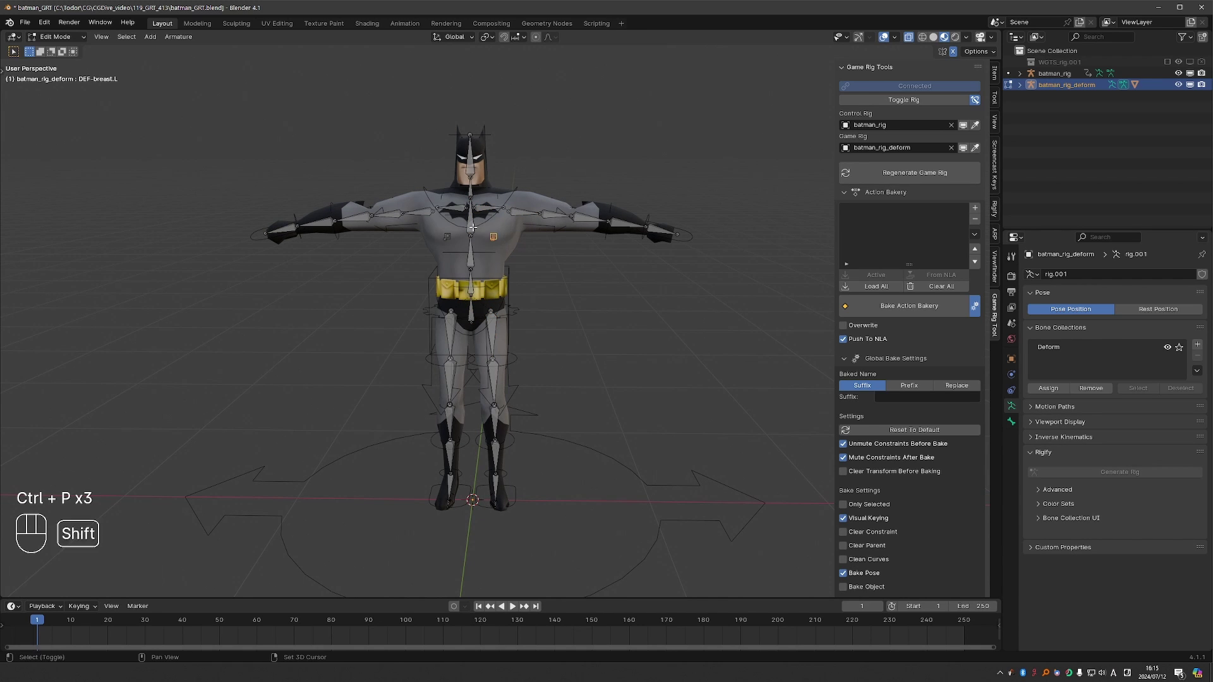
key("Tab")
left_click(471, 308)
key("Tab")
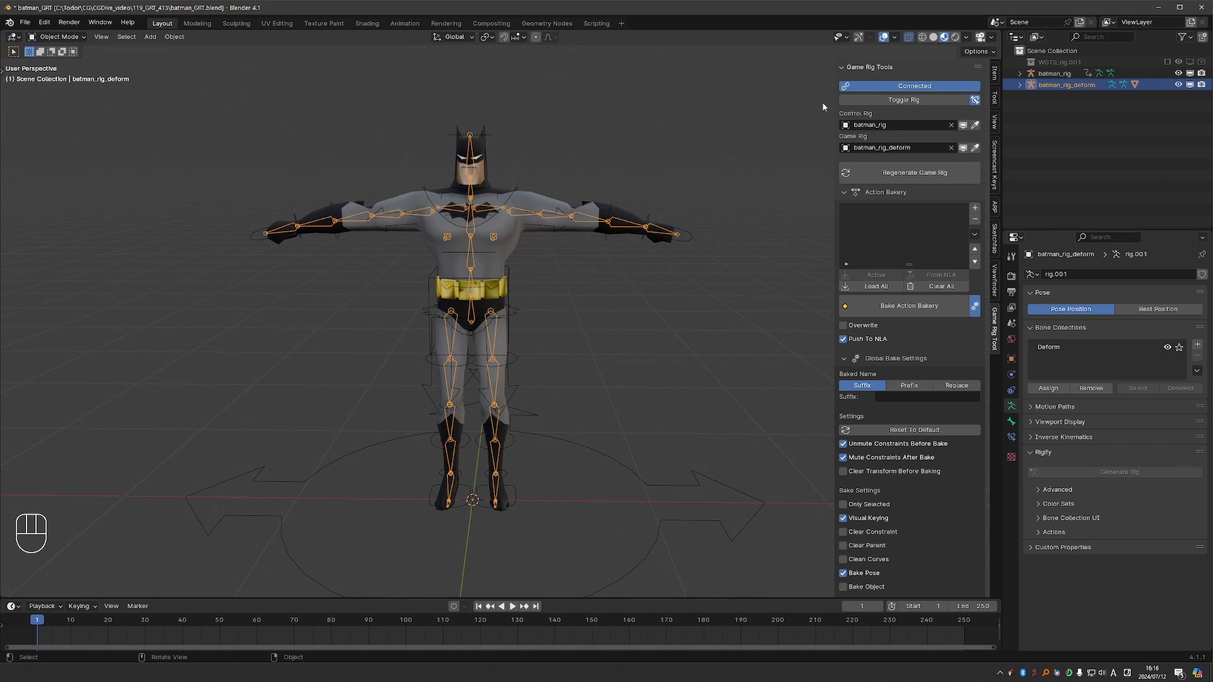
- Toggle to the game rig and try rotating its left upper arm bone in Pose Mode
left_click(904, 103)
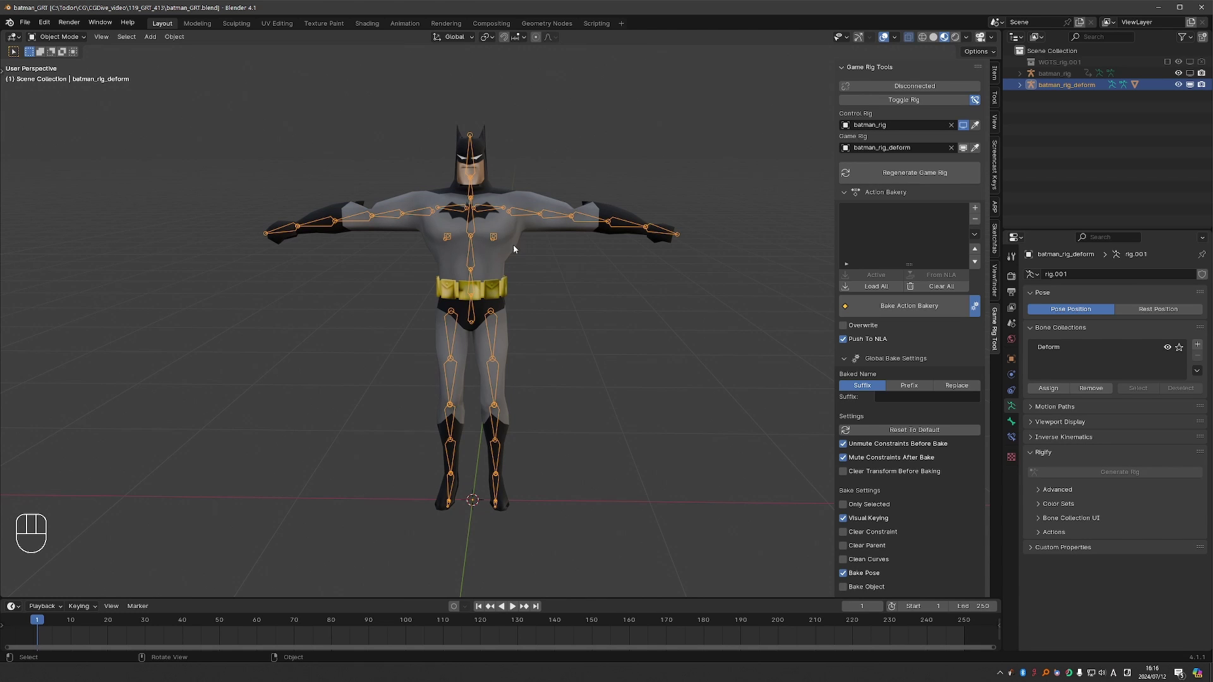
key("Tab")
key("r")
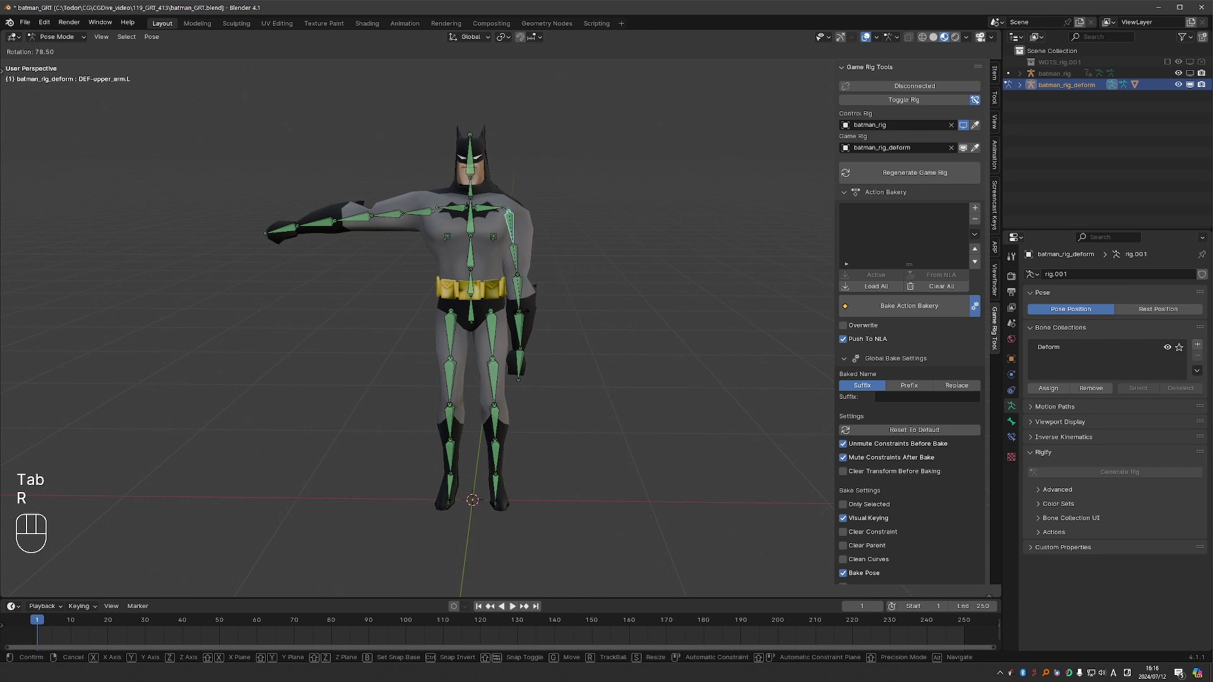
right_click(533, 271)
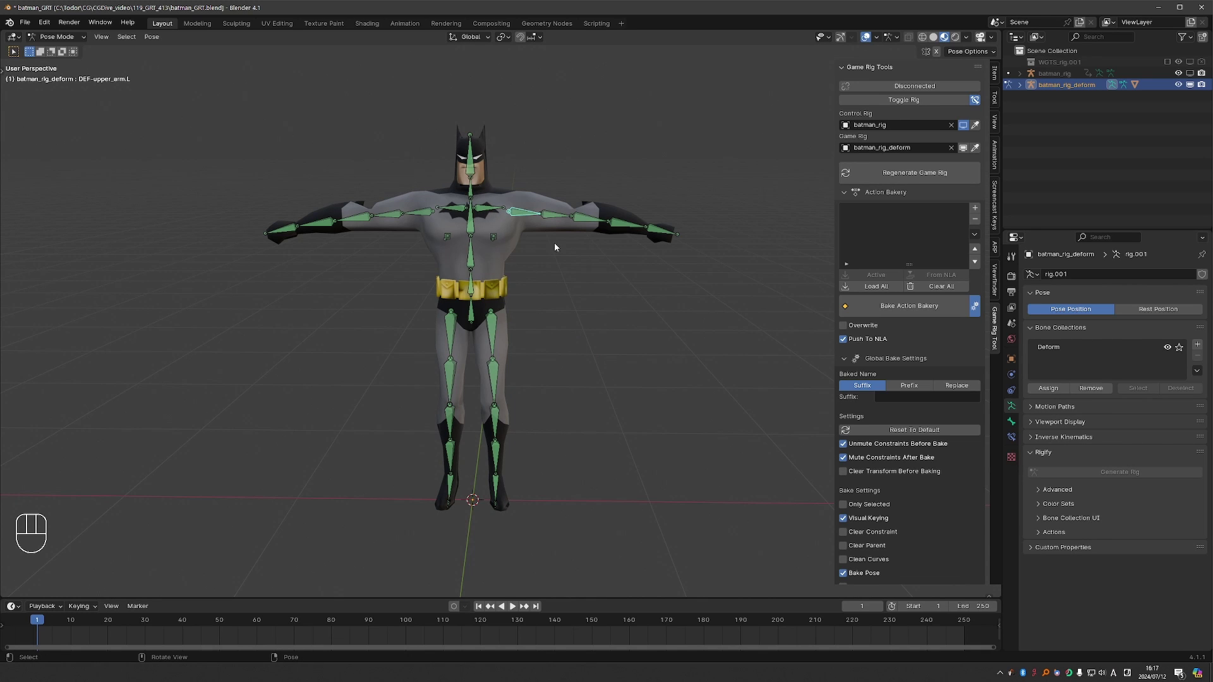
- Toggle between the control and game rigs and try moving the control rig's left hand IK control
left_click(904, 101)
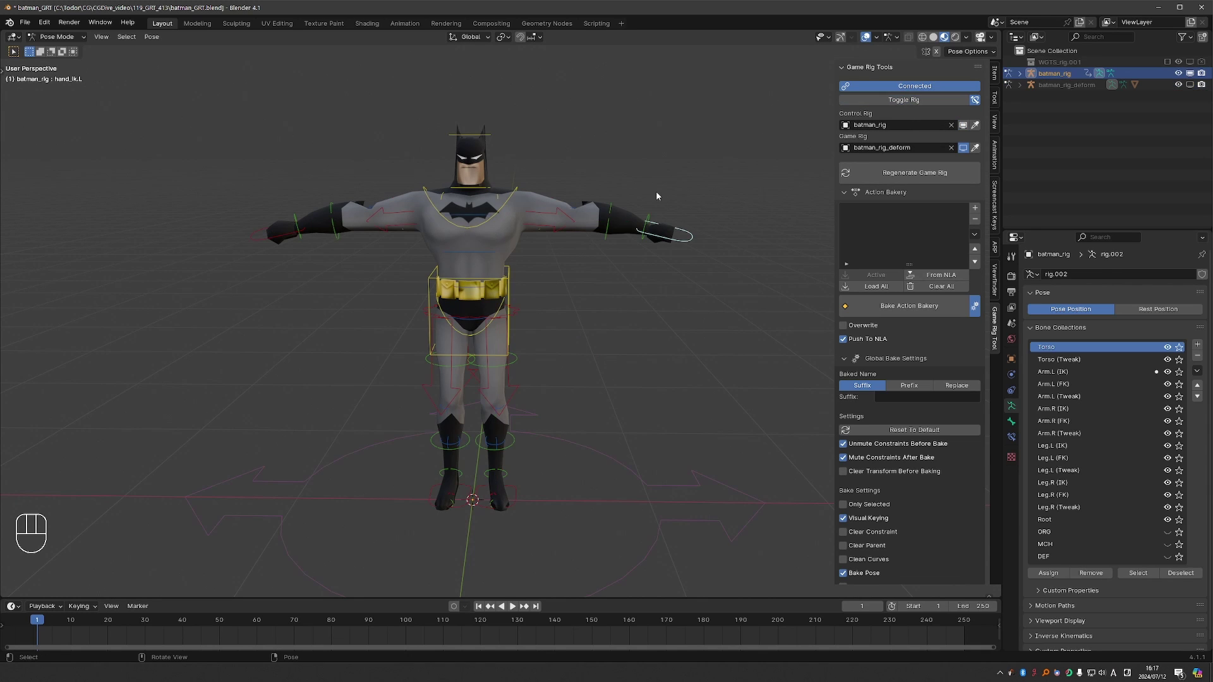
key("g")
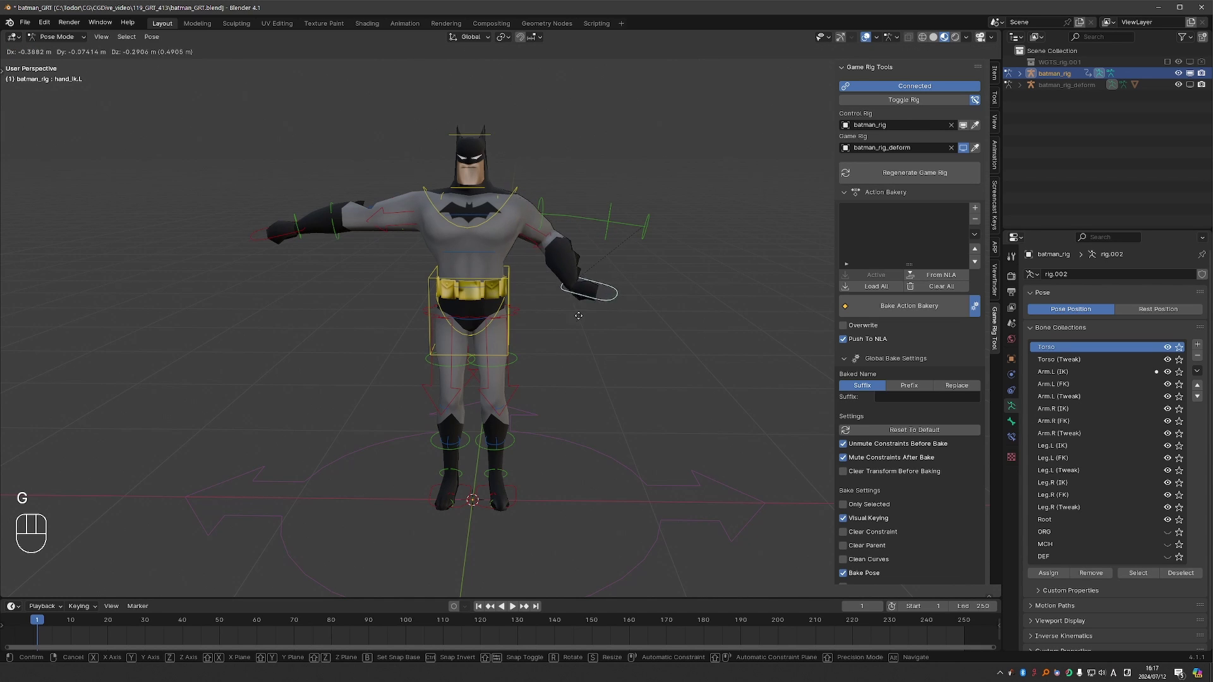
right_click(607, 319)
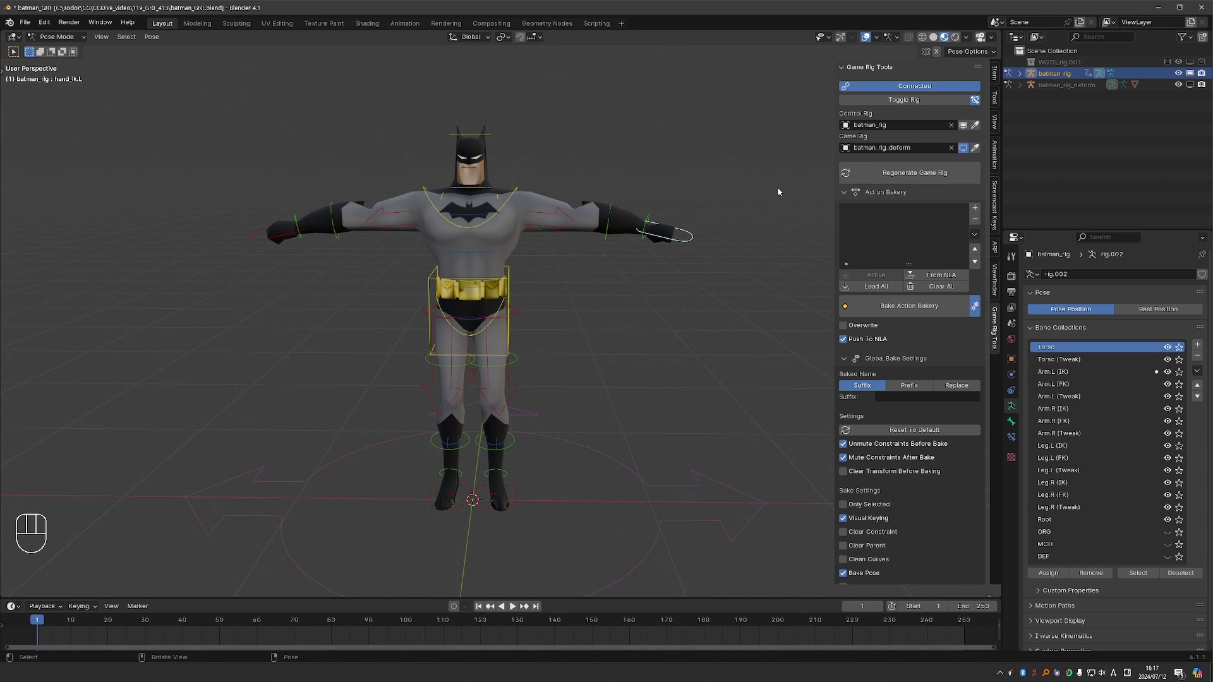
left_click(906, 101)
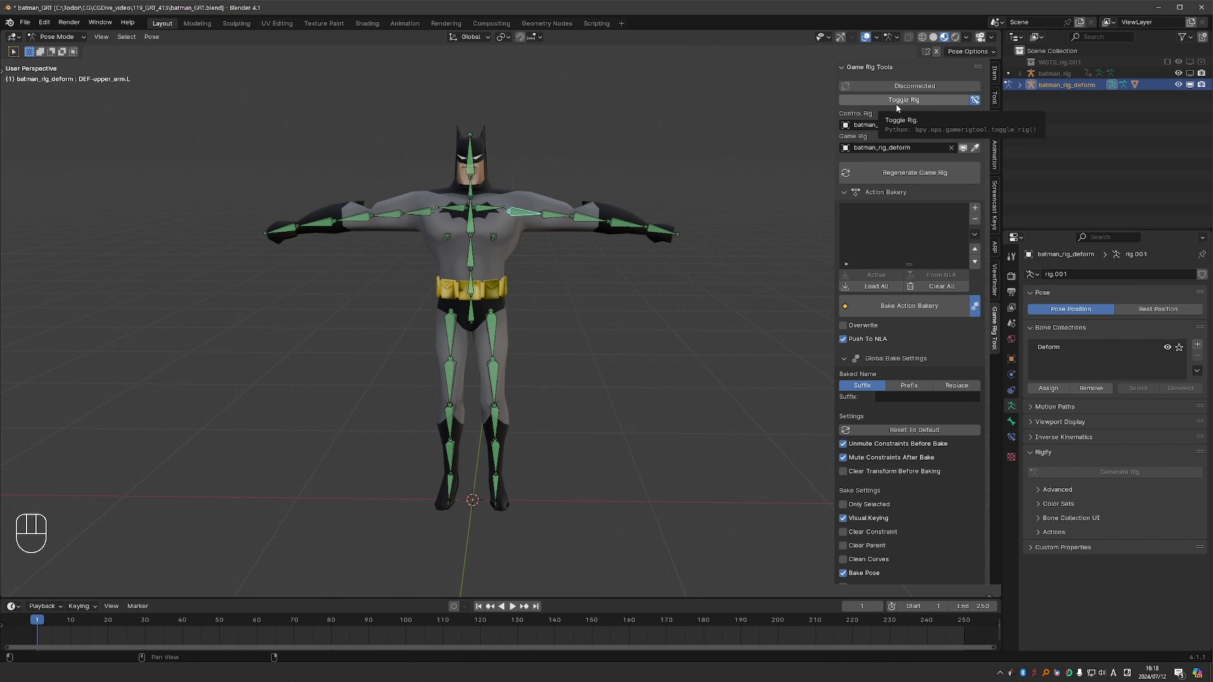
left_click(896, 104)
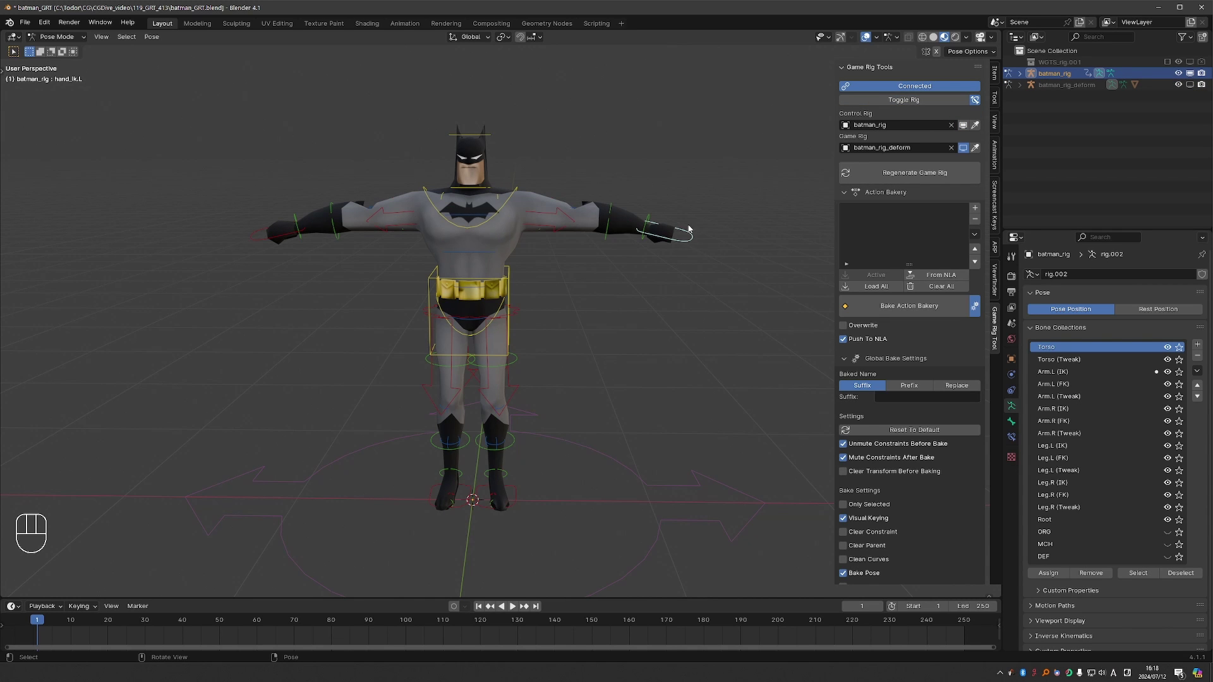
key("g")
right_click(659, 254)
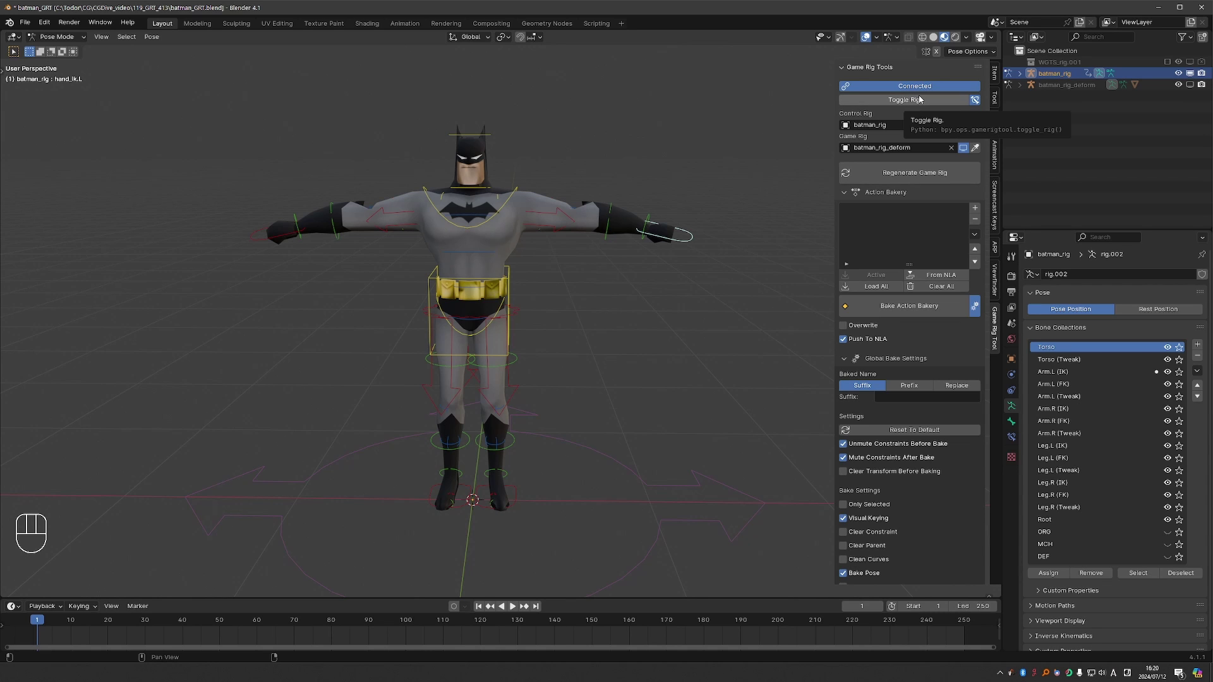
- Disconnect the game rig from the control rig and try moving the left hand IK control
left_click(910, 88)
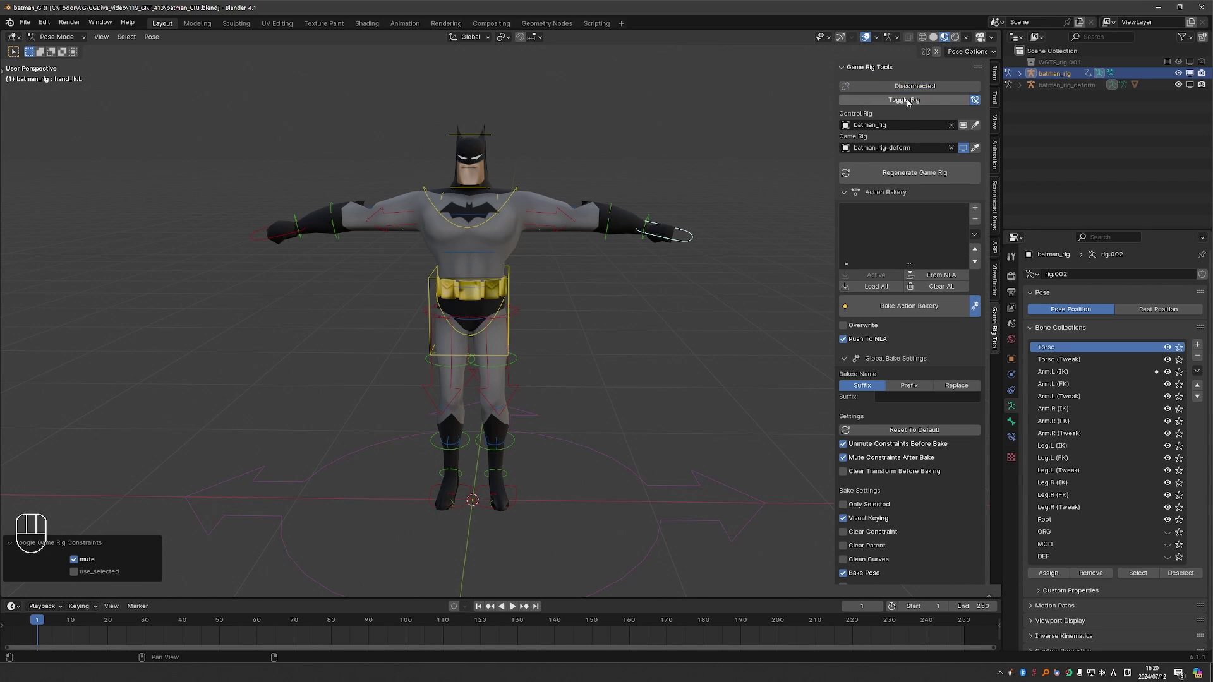
key("g")
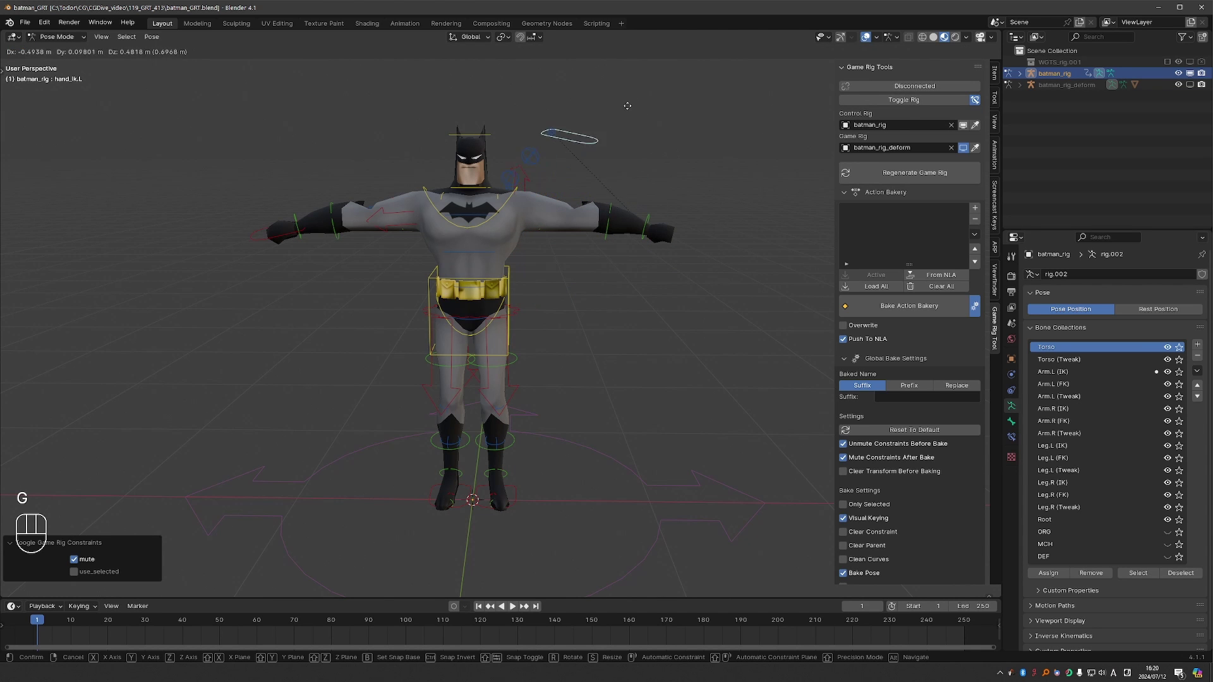
right_click(658, 155)
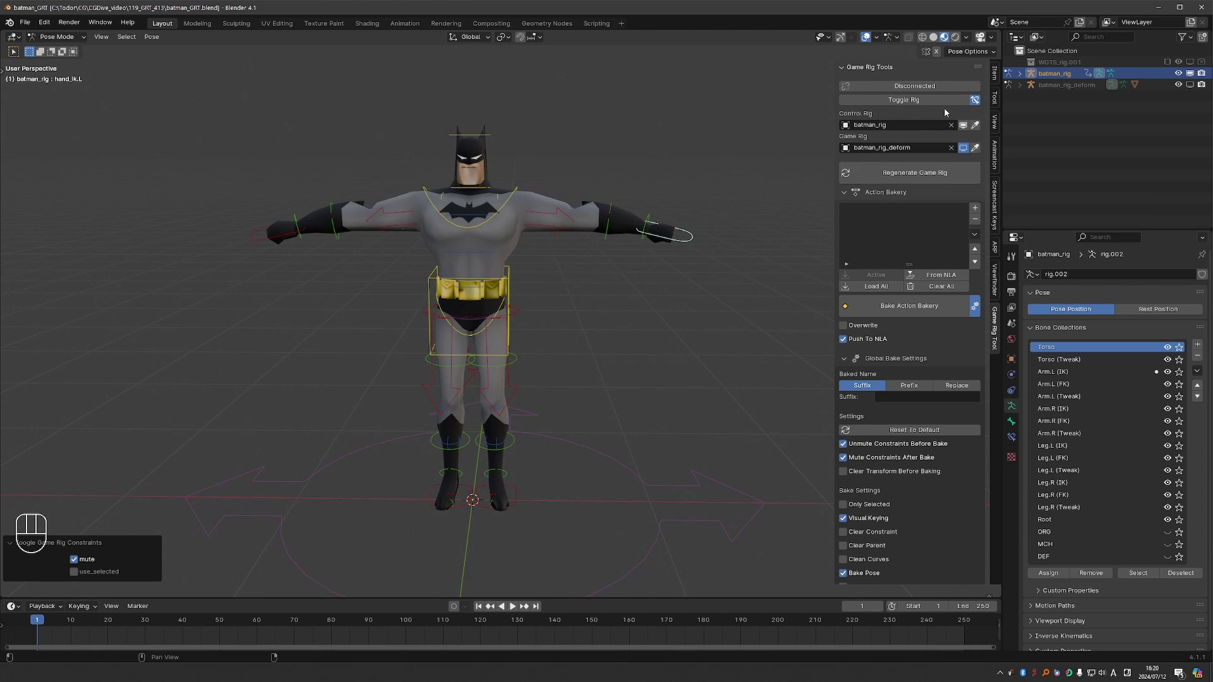
- Turn off constraint switching for rig toggling and move the control rig's left hand IK control by about -0.34, -0.06 and -0.25 m in X, Y, Z
left_click(905, 99)
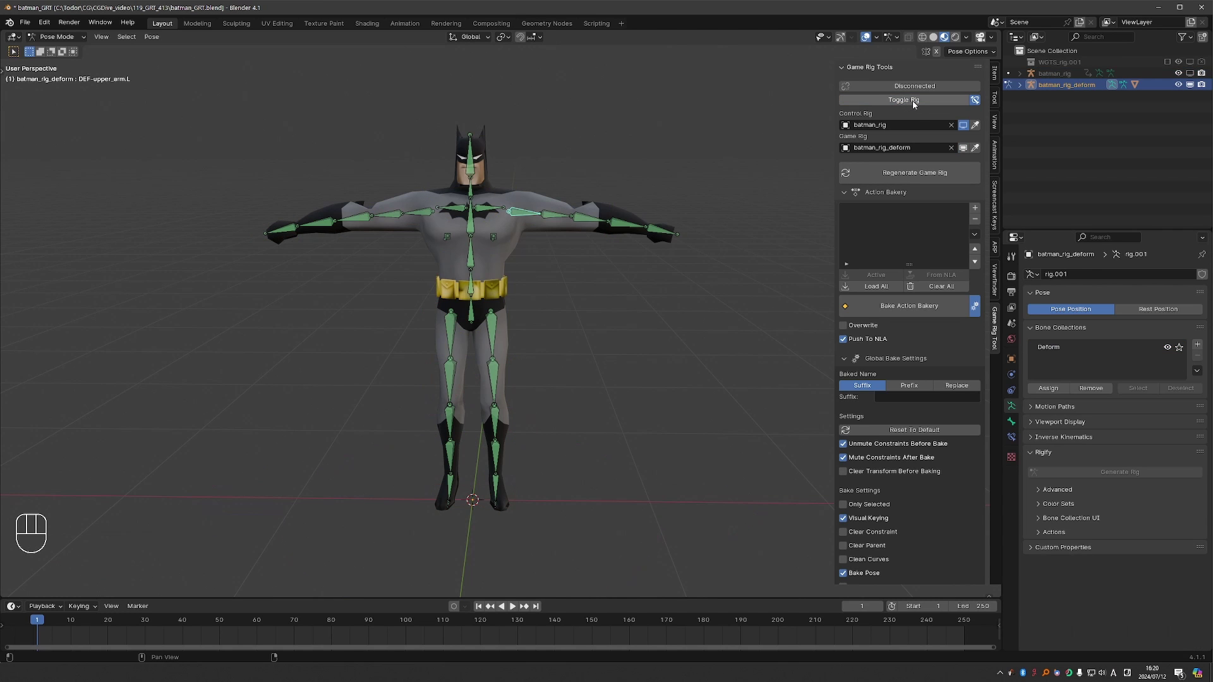
left_click(912, 101)
key("g")
left_click(661, 238)
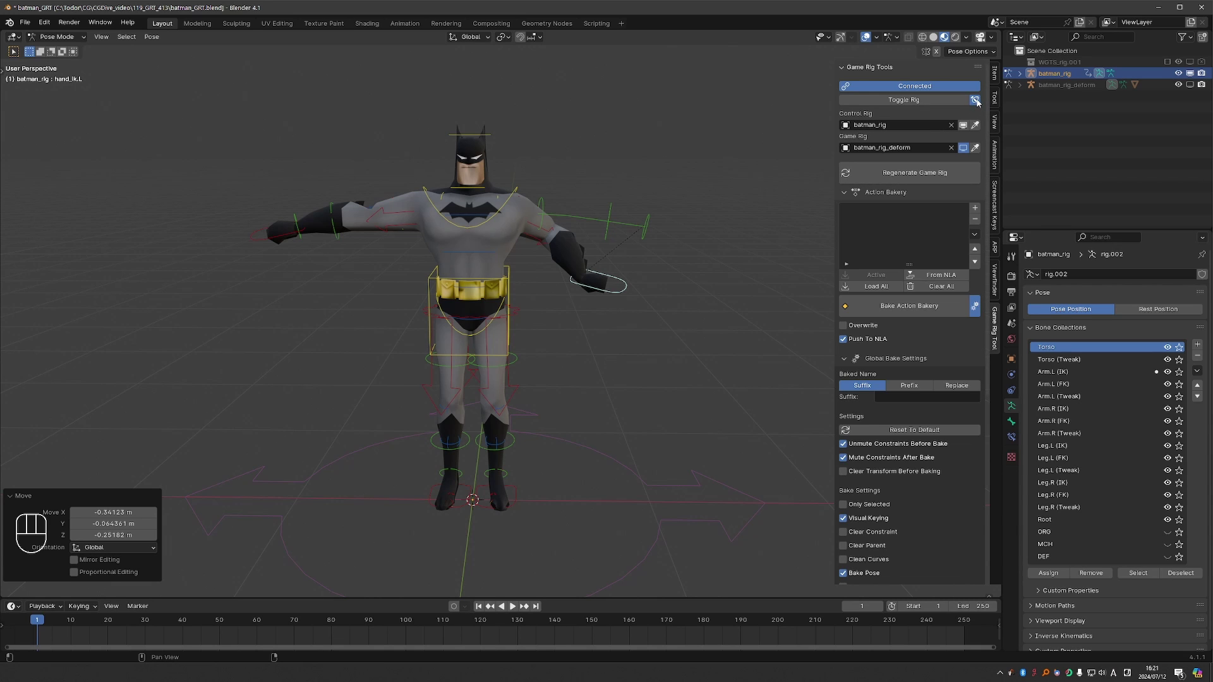
- Toggle to the still-connected game rig and try rotating its left upper arm bone
left_click(928, 101)
key("r")
key("r")
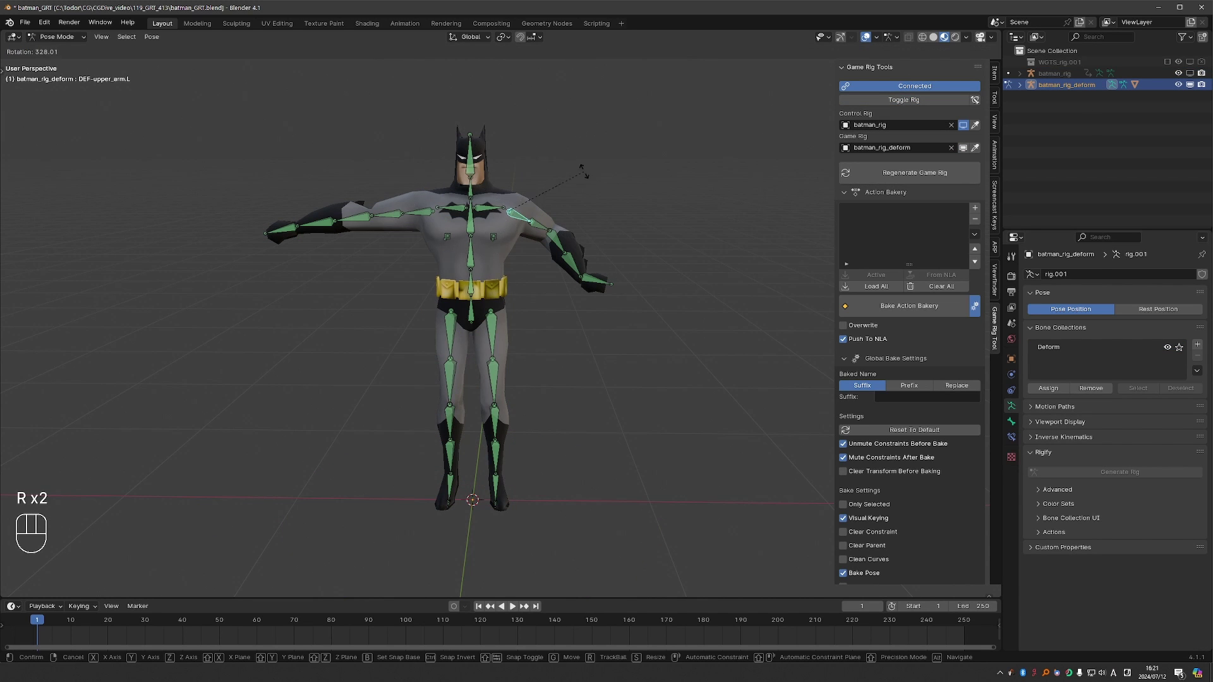
right_click(597, 151)
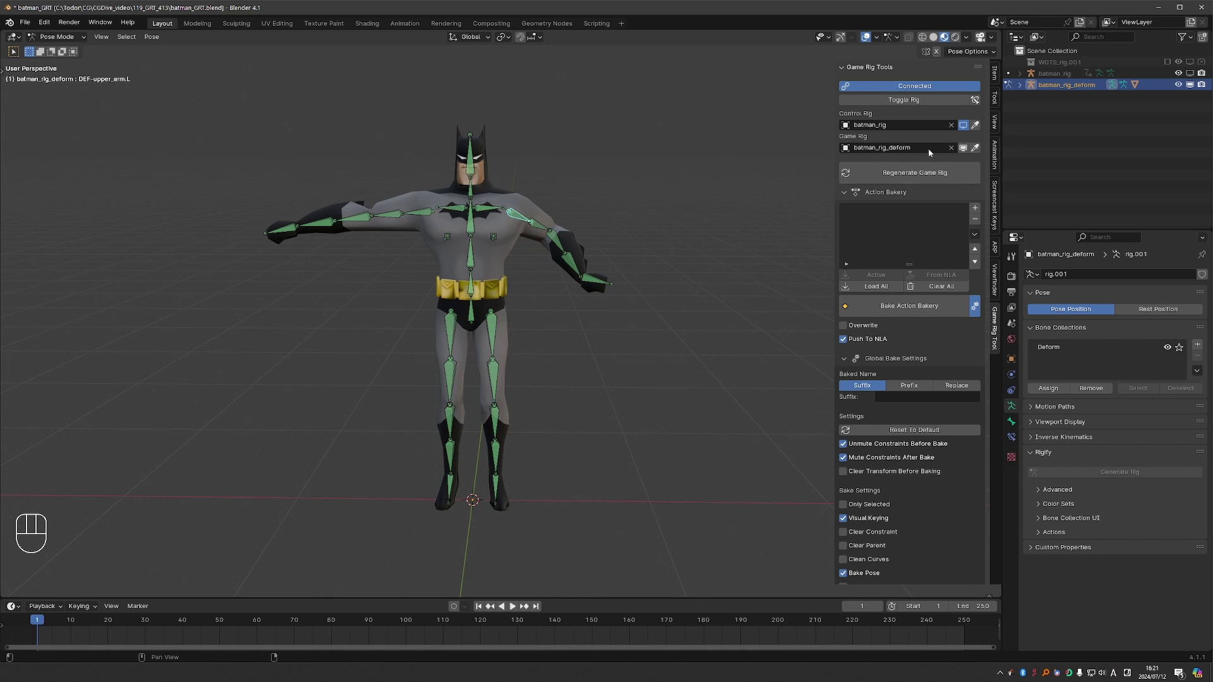
- Turn constraint switching for rig toggling back on and cycle the rigs, finishing on the connected control rig
left_click(975, 100)
left_click(912, 103)
left_click(907, 103)
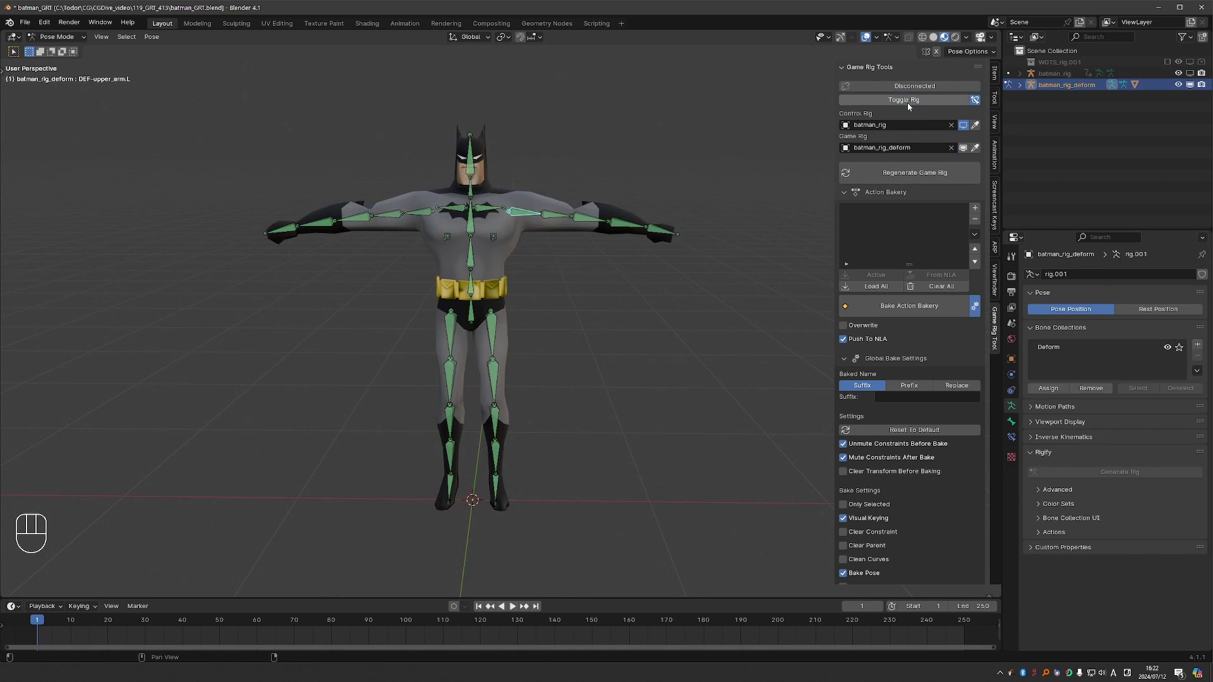
left_click(907, 101)
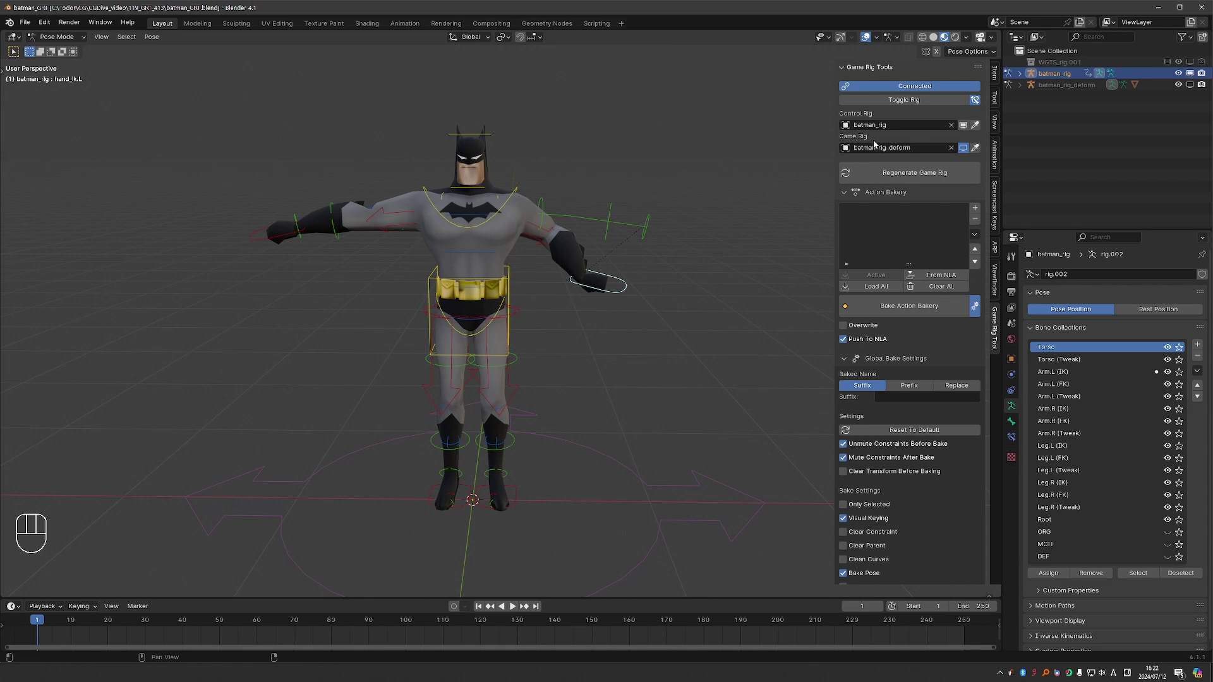
- Switch the game rig's visibility on and off, and toggle to the game rig and back
left_click(964, 148)
left_click(963, 148)
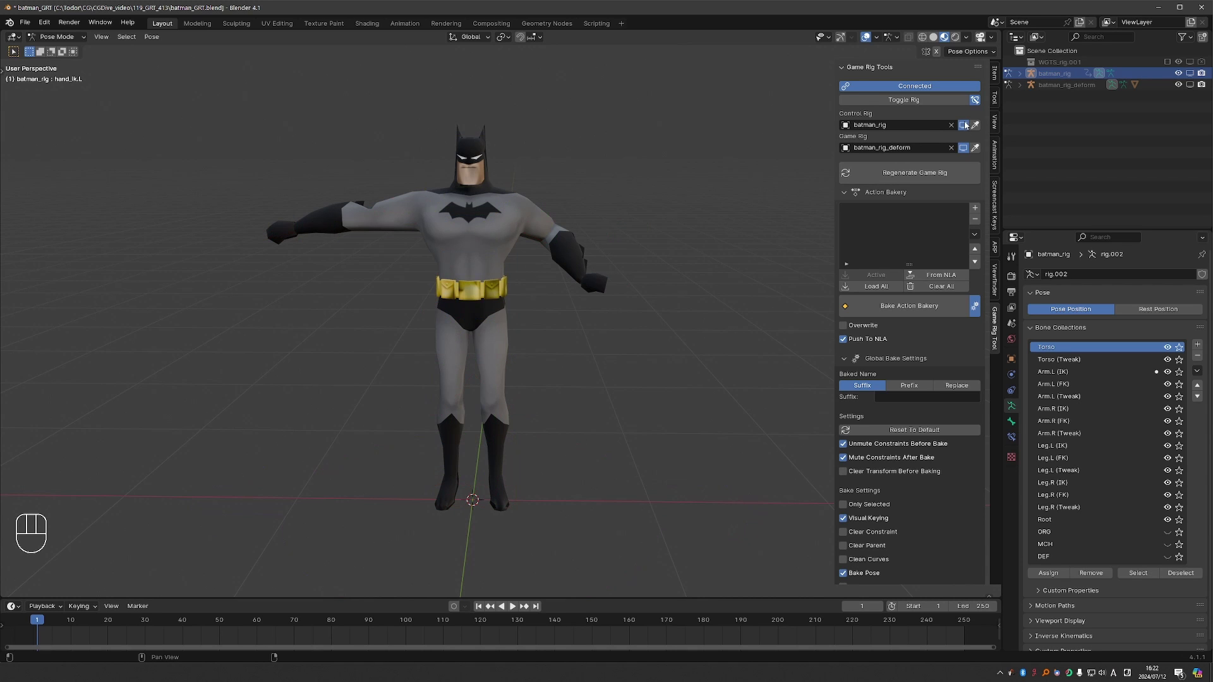
left_click(913, 100)
left_click(914, 100)
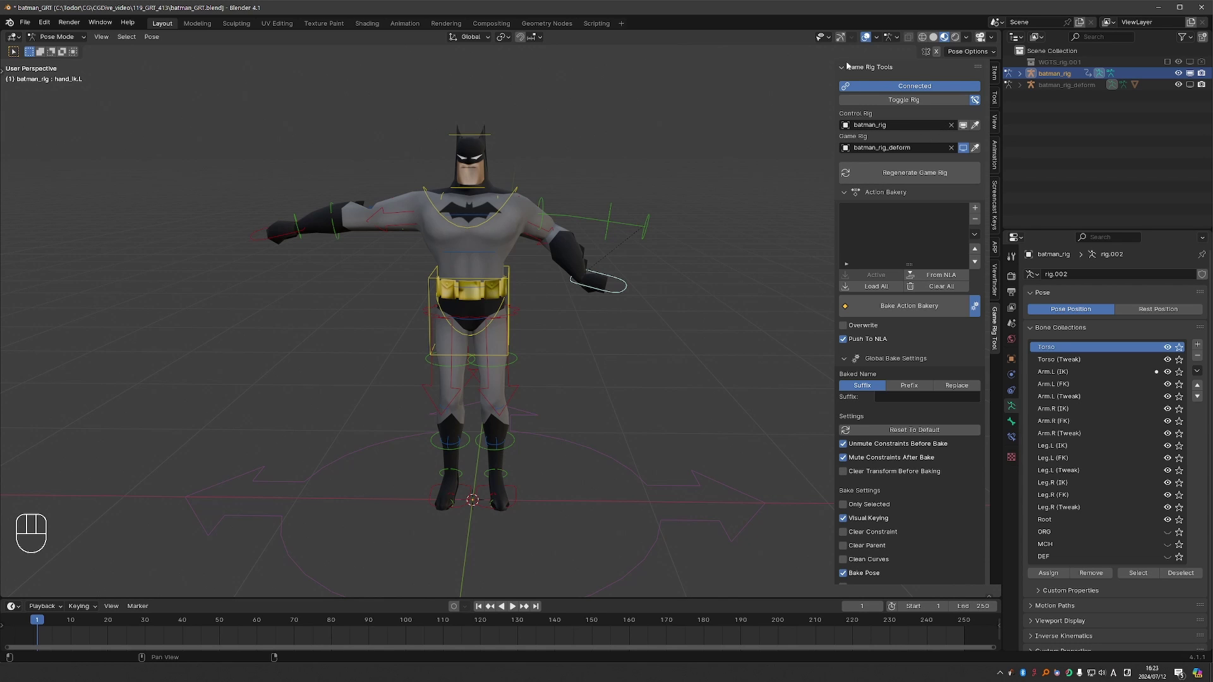
- Check the constraint mute option in the GRT utility tools and collapse the Global Bake Settings
scroll(916, 442, "down", 10)
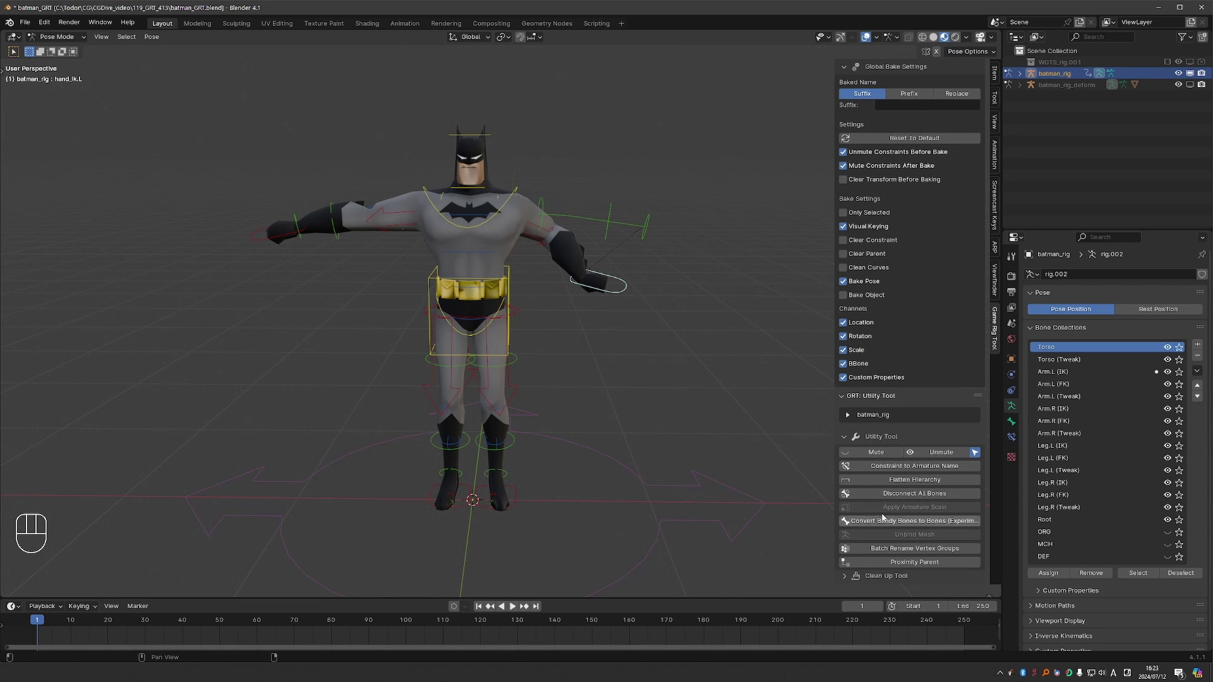
left_click(876, 453)
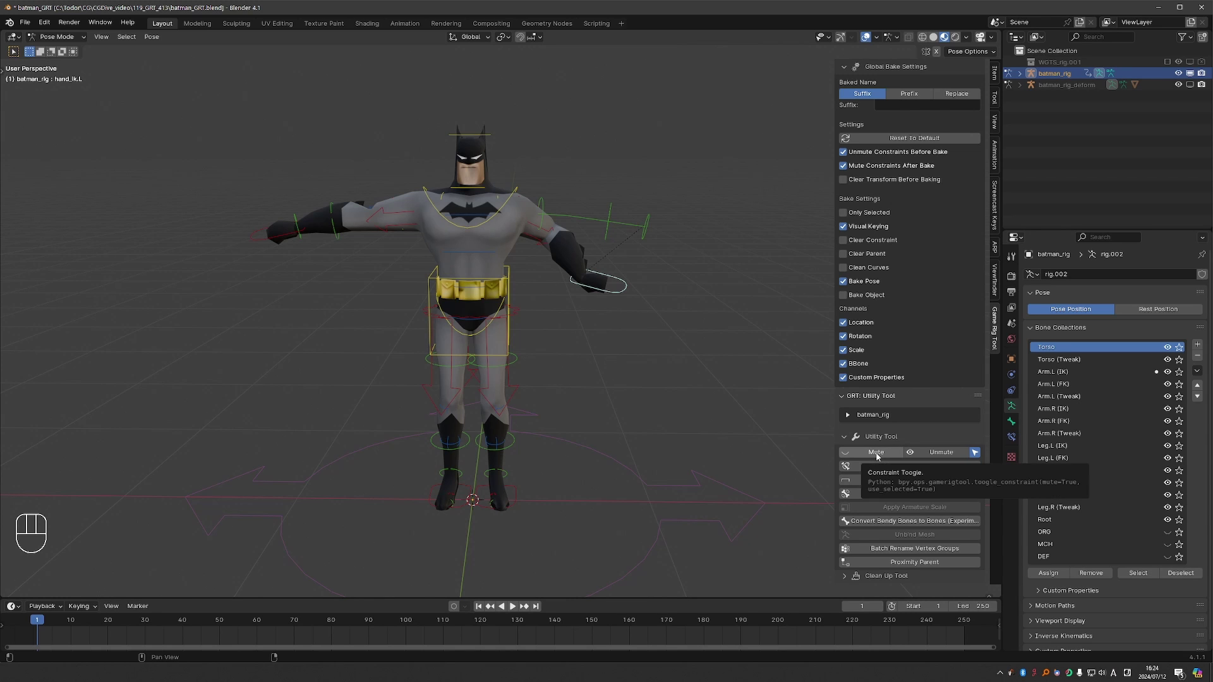
scroll(922, 412, "up", 10)
left_click(884, 358)
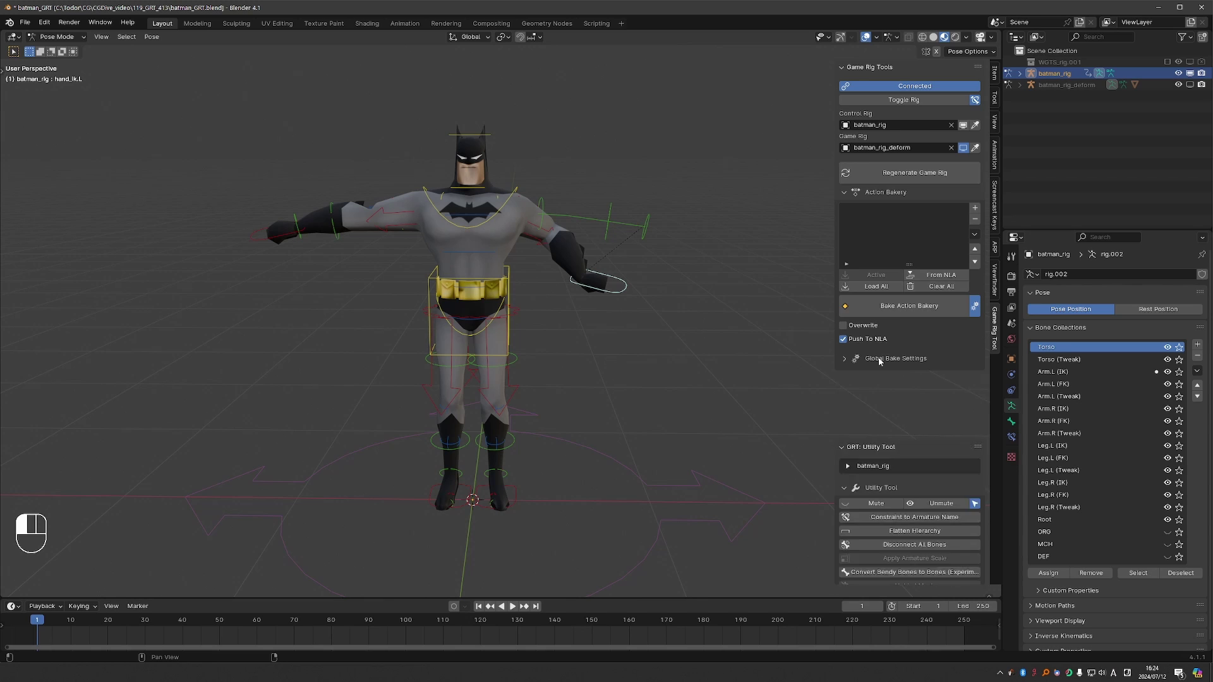
- Toggle to the game rig and unmute the constraints of only the selected left arm bones
left_click(913, 101)
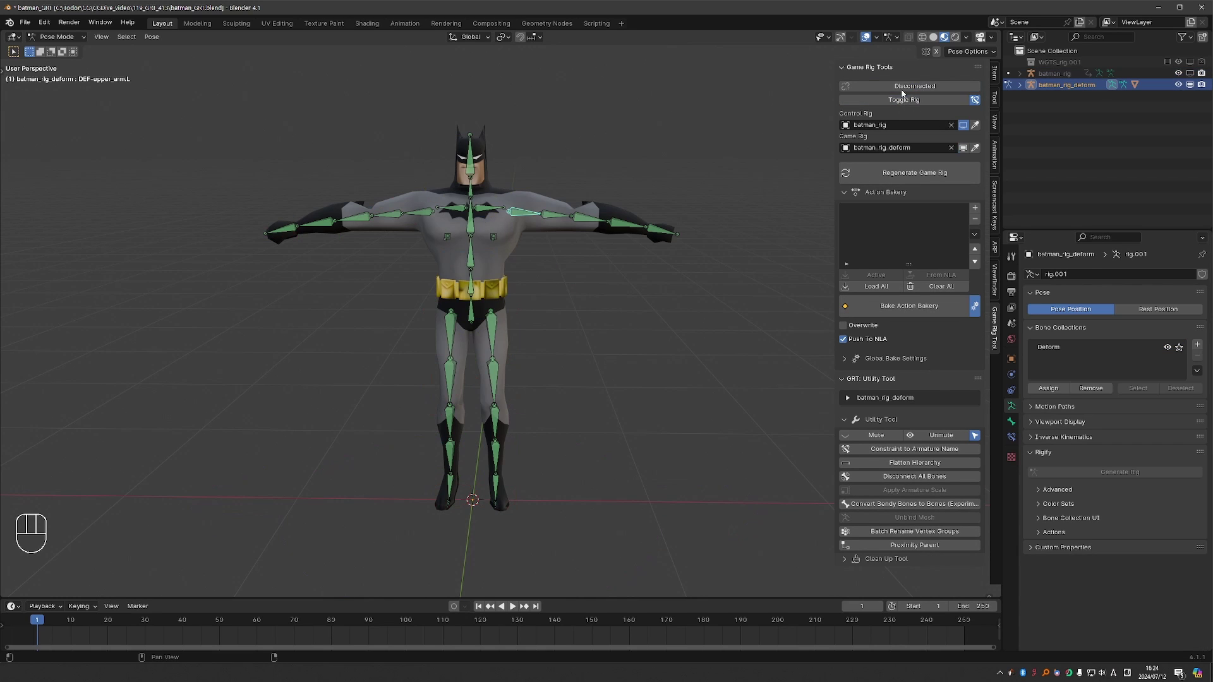
left_click(556, 220, "shift")
left_click(930, 435)
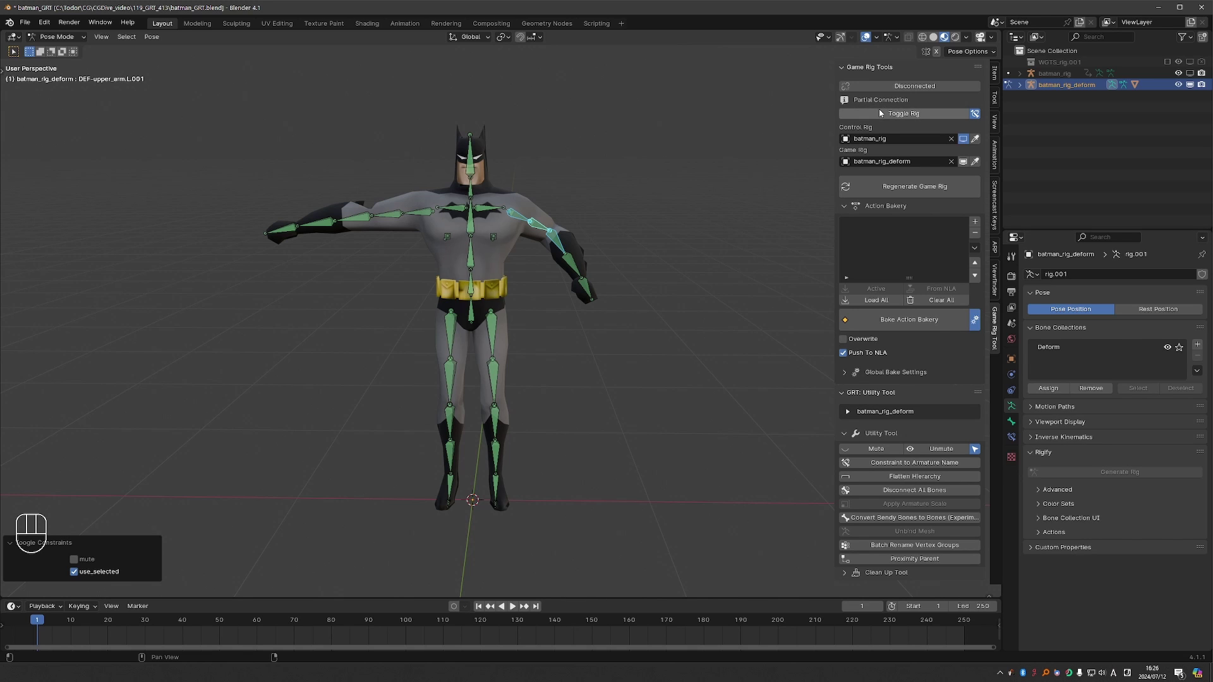
- Return to the fully connected control rig and clear the left hand IK control's location
left_click(909, 89)
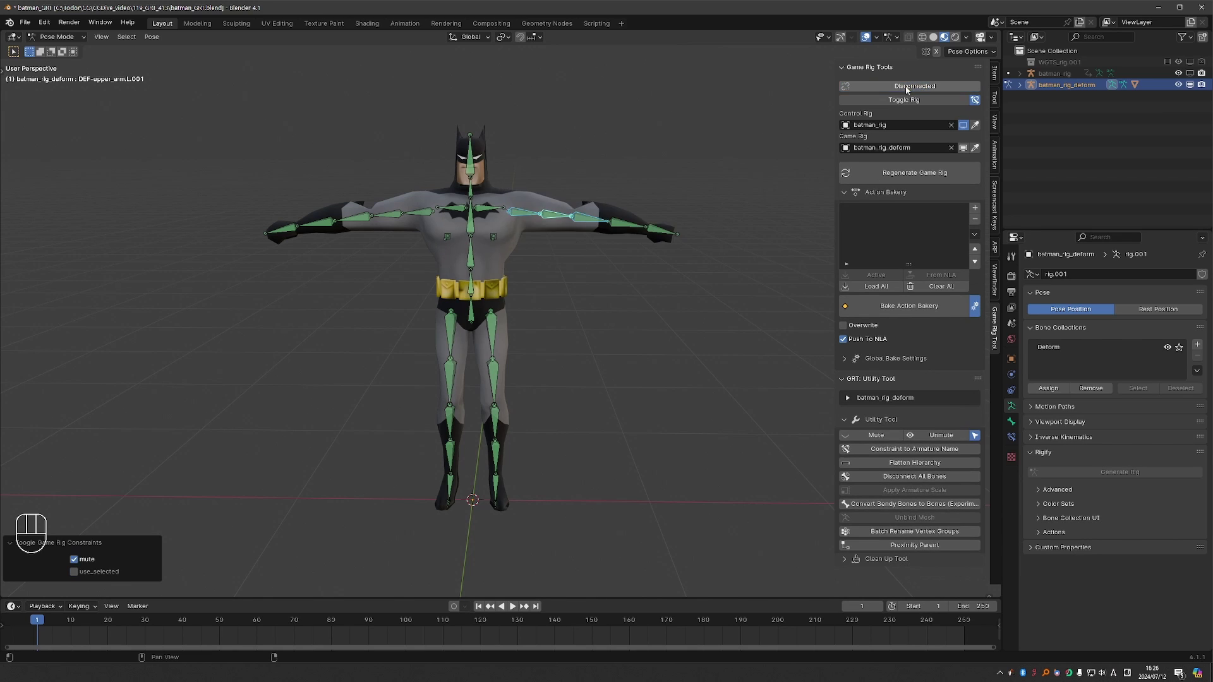
left_click(905, 101)
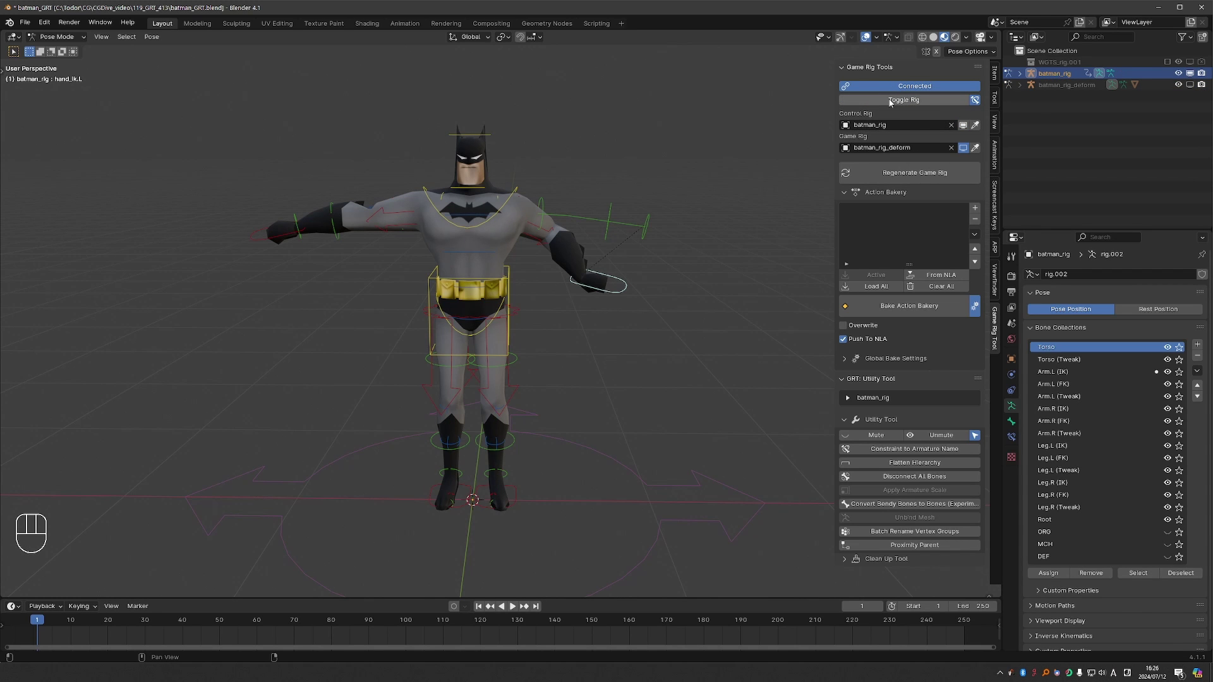
key("alt+g")
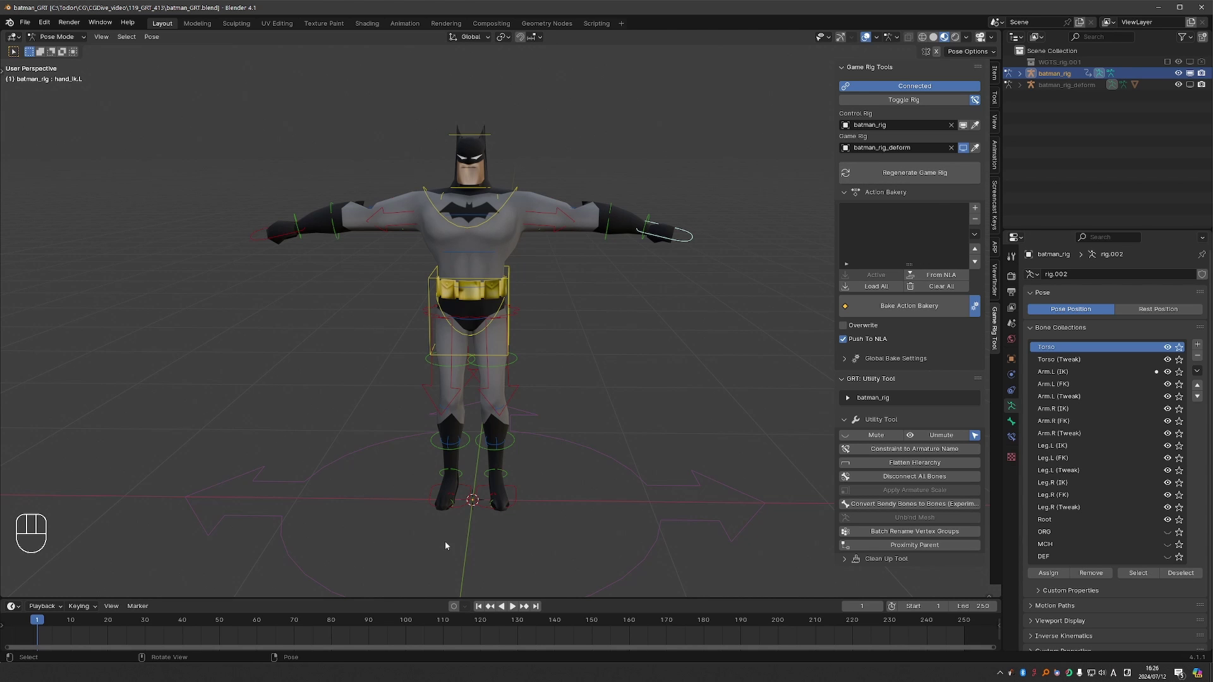
- Enable auto keying and key the left hand IK control at frame 1 with the hand lowered and rotated
left_click(454, 606)
key("g")
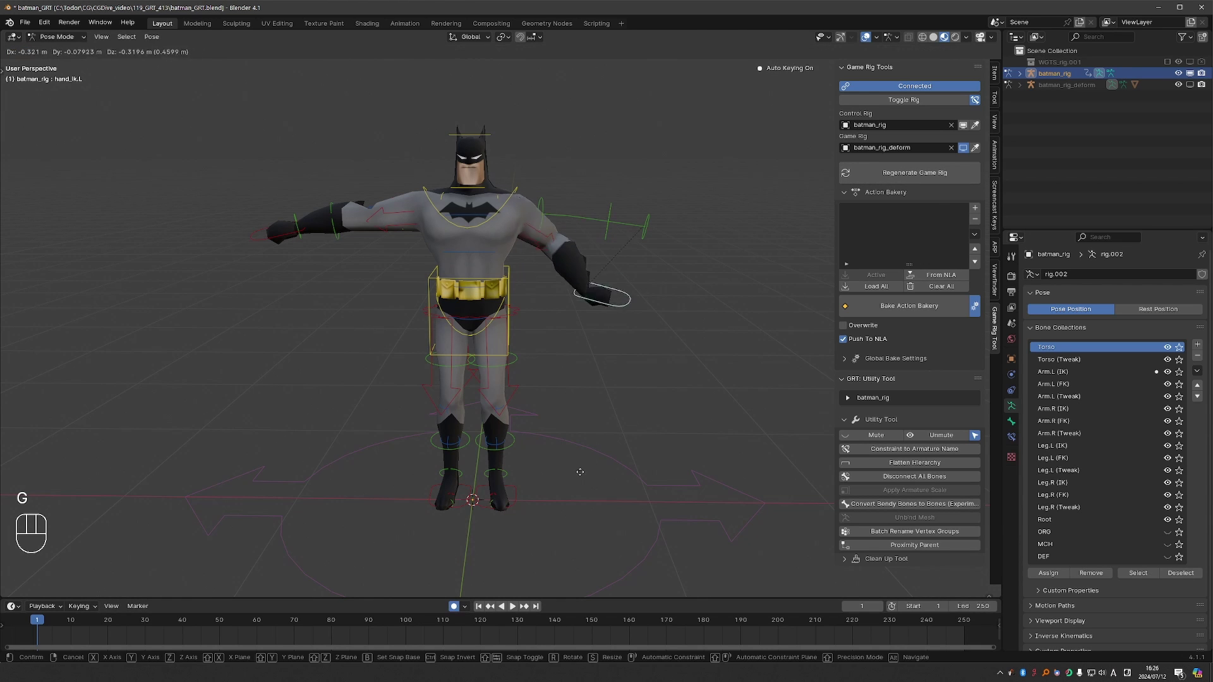
left_click(557, 494)
key("r")
left_click(417, 451)
- At frame 47, raise the left hand IK control by about 0.35 m in X, 0.21 m in Y and 0.90 m in Z
left_click(208, 620)
key("g")
left_click(359, 400)
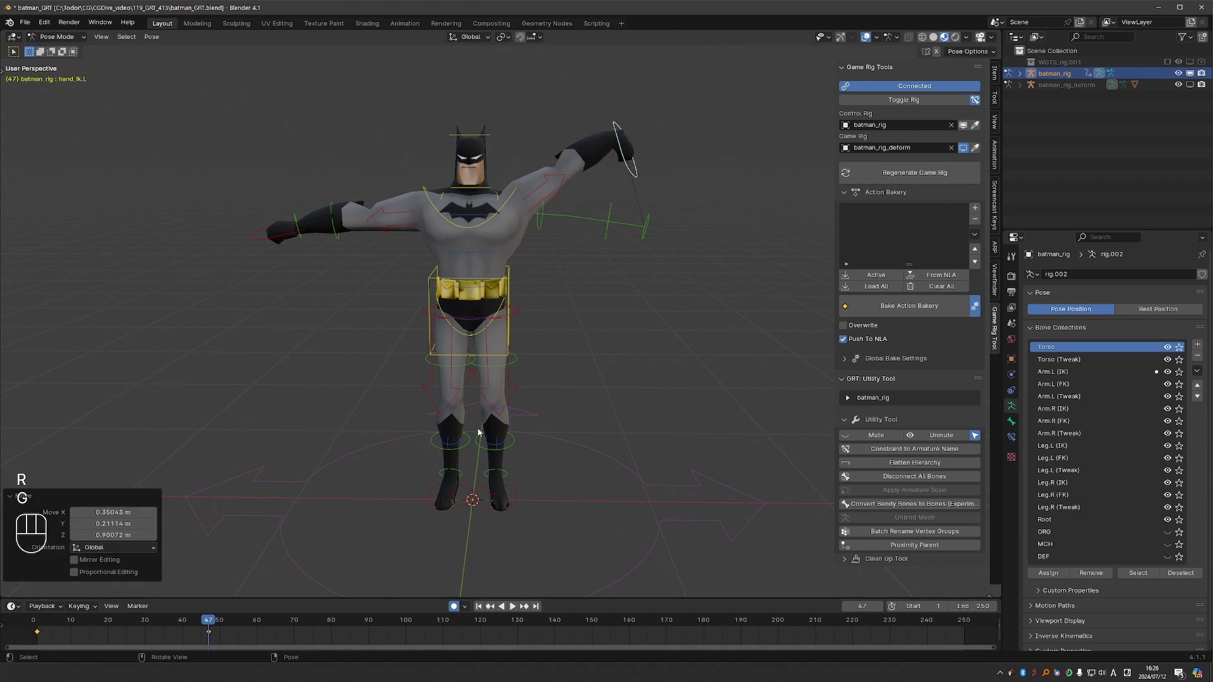
- Rotate the raised left hand IK control upright at frame 47, adjust its position, and scrub through the arm animation
key("r")
left_click(437, 397)
key("g")
left_click(409, 407)
left_click_drag(108, 623, 209, 600)
- Add batman_rigAction to the Action Bakery list
left_click(972, 208)
left_click(967, 203)
left_click(973, 222)
left_click(959, 220)
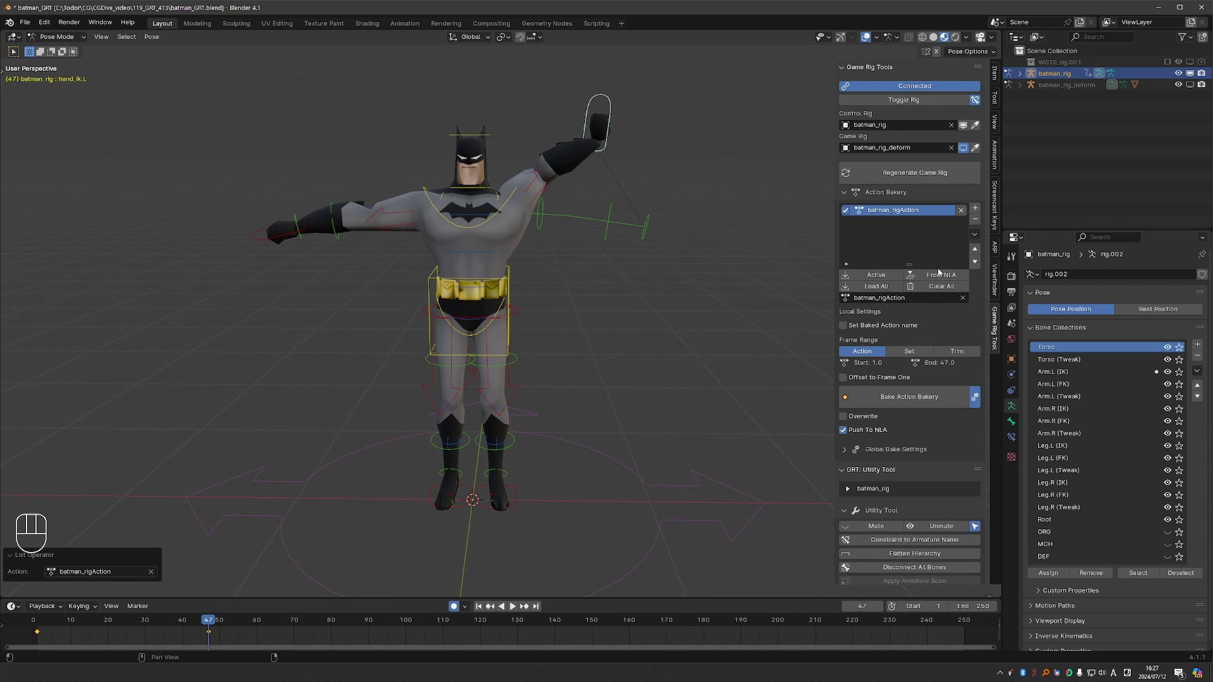
- Bake the Action Bakery with the default bake settings and play back the arm animation on the game rig
left_click(910, 400)
left_click(916, 651)
key("space")
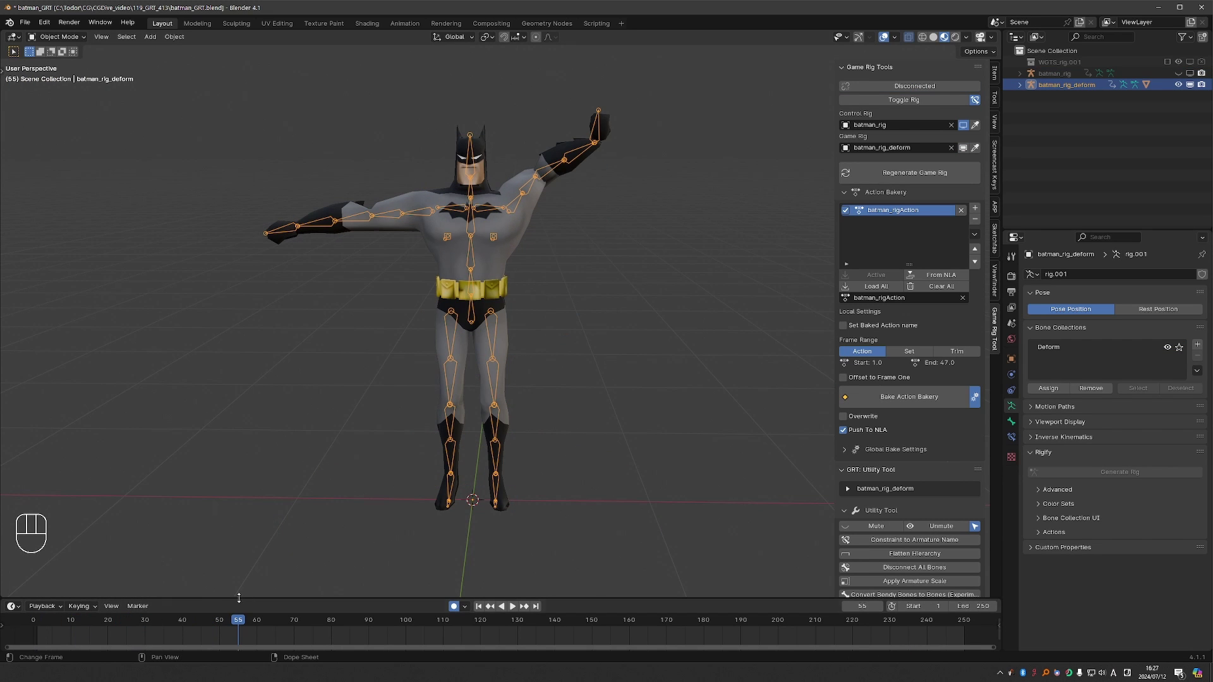
key("space")
- Toggle back to the control rig in Pose Mode and turn the enlarged timeline area into an Action Editor
left_click(902, 101)
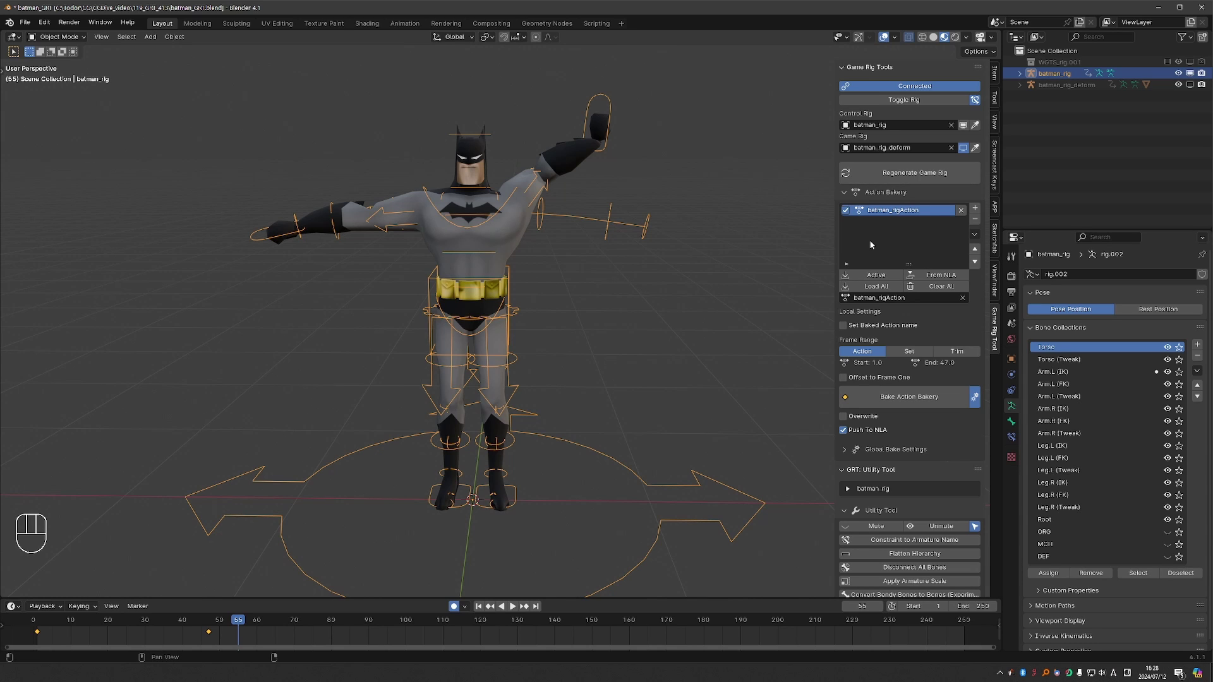
key("Tab")
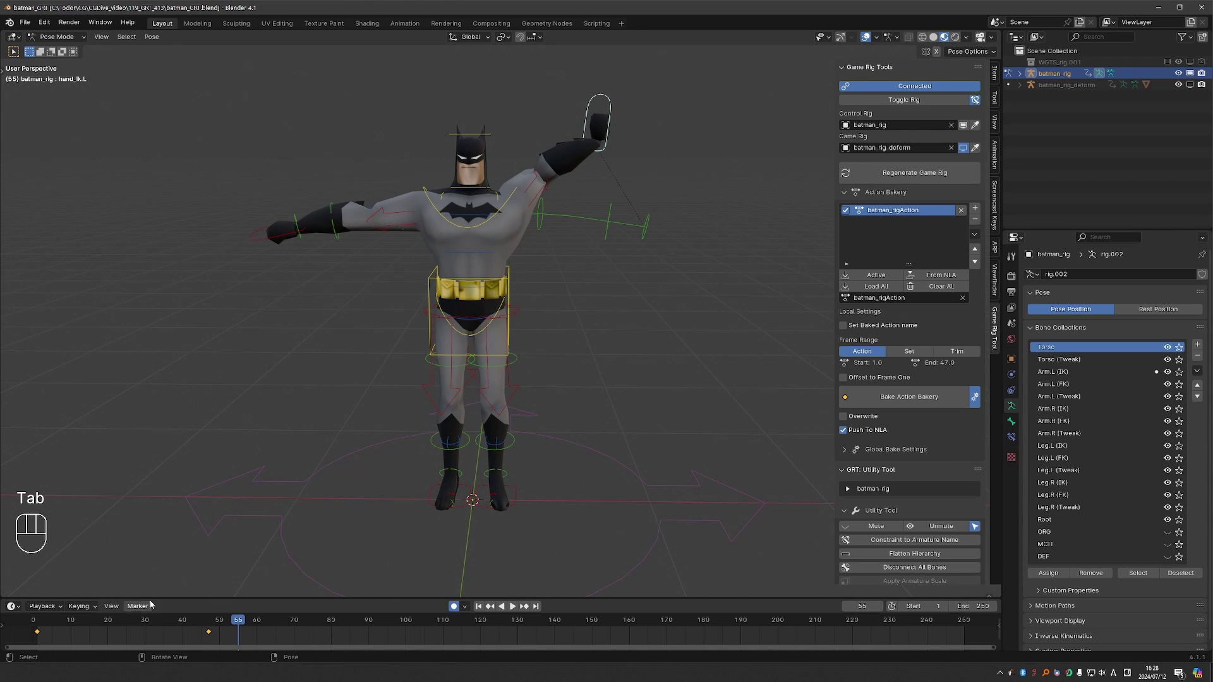
left_click_drag(171, 599, 170, 542)
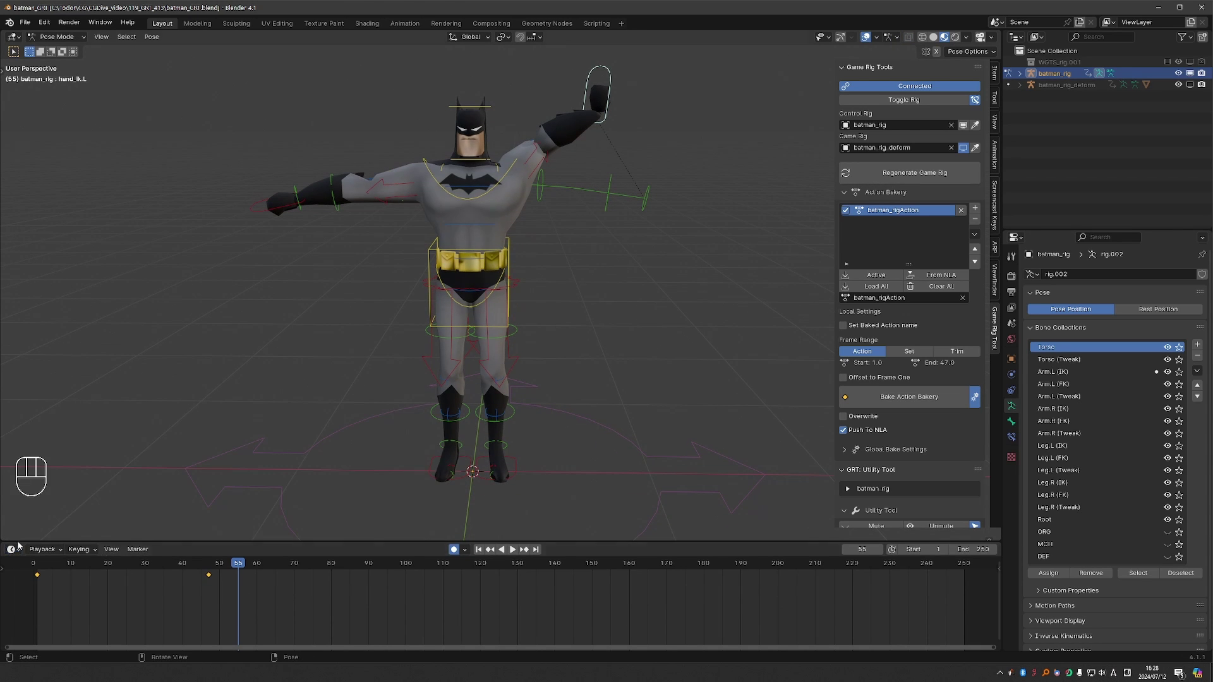
left_click(11, 549)
left_click(158, 441)
left_click(63, 549)
left_click(60, 586)
- Unlink the control rig's current action at frame 0 and split off a Timeline above the Action Editor
left_click(556, 549)
left_click(141, 566)
key("a")
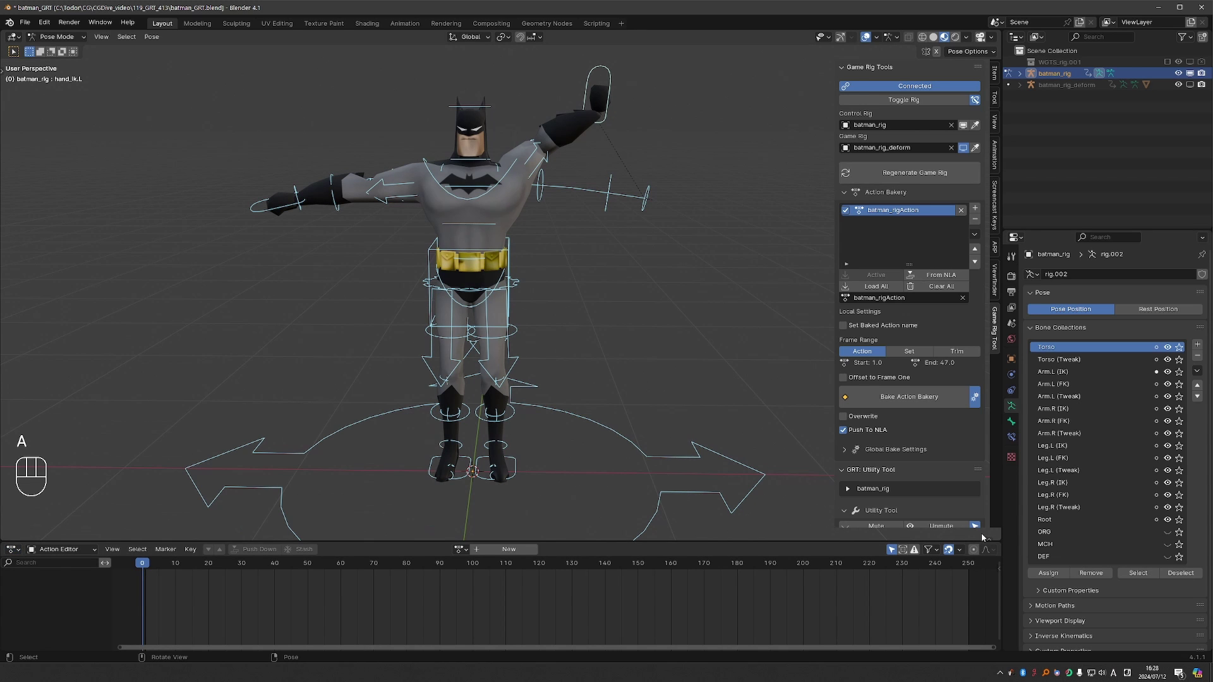
left_click_drag(992, 540, 976, 582)
left_click(13, 549)
left_click(158, 452)
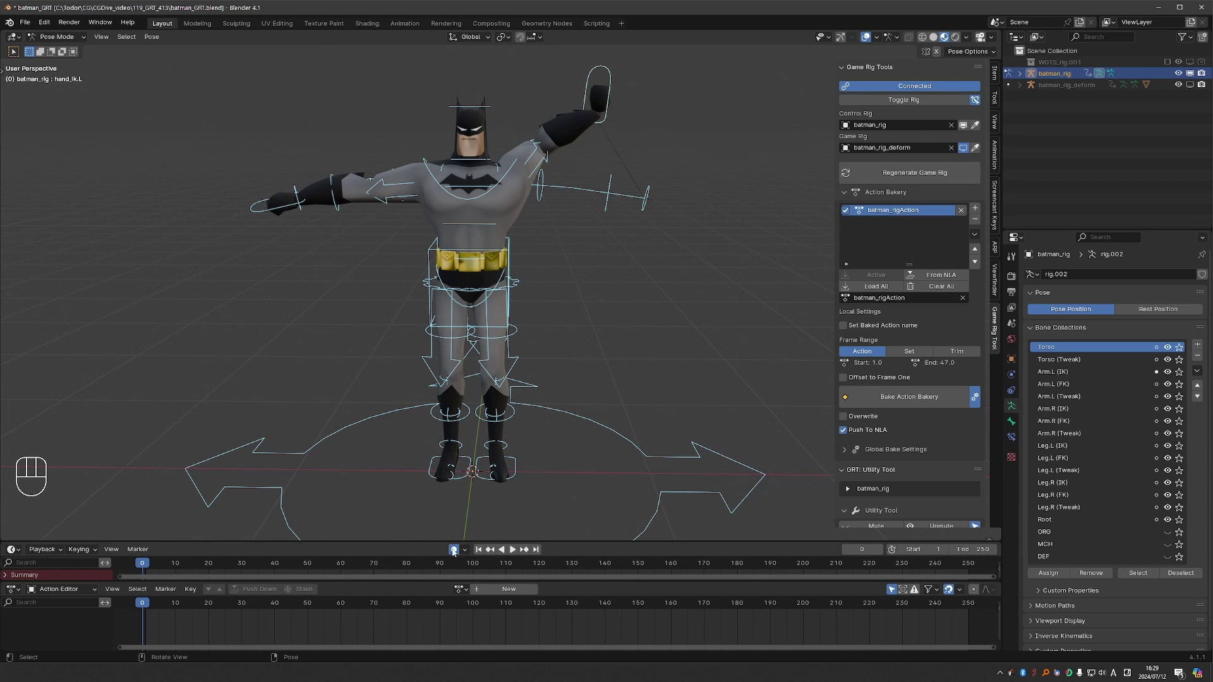
- Clear all control bones' rotation and location, then key the left foot IK control at frame 0 with auto keying enabled
key("alt+r")
key("alt+g")
key("alt+d")
left_click(144, 565)
left_click(510, 469)
left_click(453, 550)
key("i")
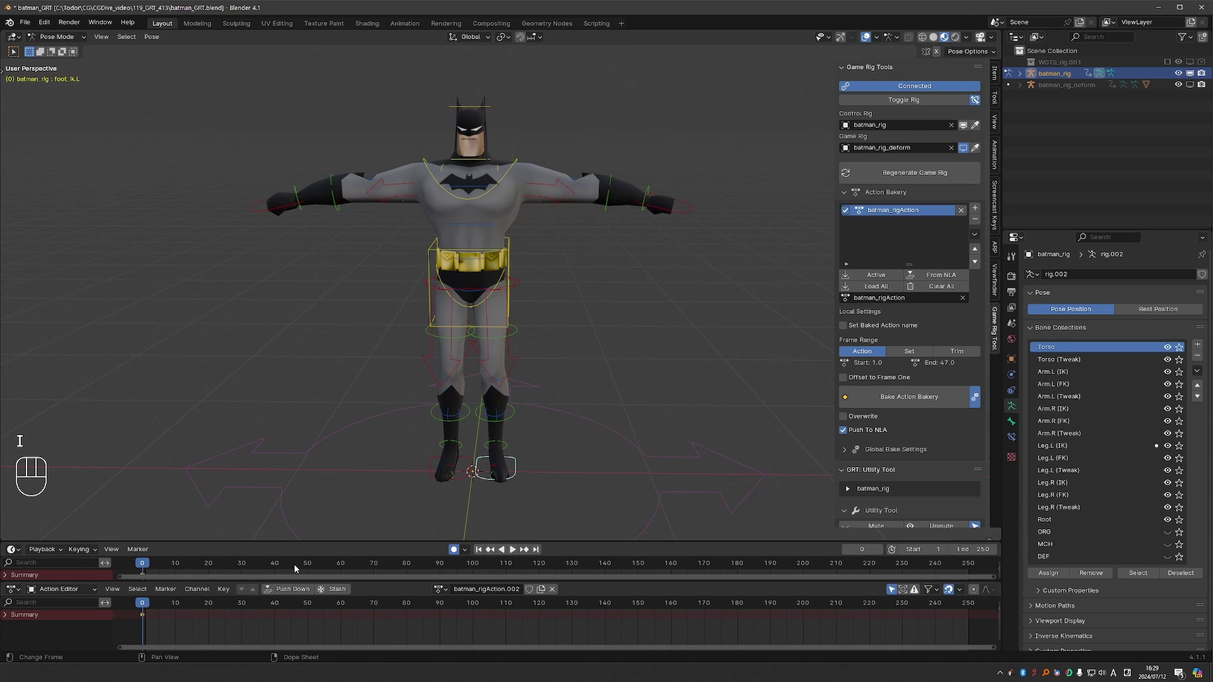
- At frame 50, move the left foot IK control about 0.57 m in X, 0.16 m in Y and 0.65 m in Z, and rotate it
left_click(308, 564)
key("g")
left_click(638, 328)
key("r")
key("r")
key("r")
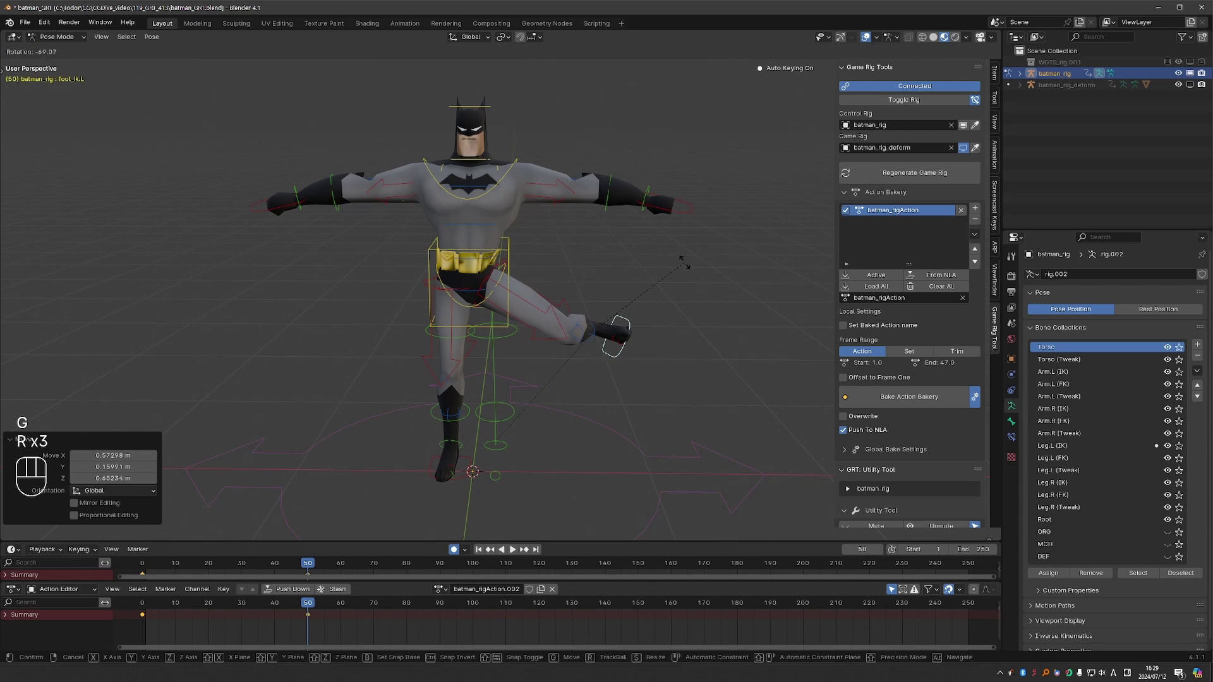
left_click(680, 275)
- Replace the Action Bakery entry with batman_rigAction.002
left_click(975, 220)
left_click(975, 221)
left_click(1030, 207)
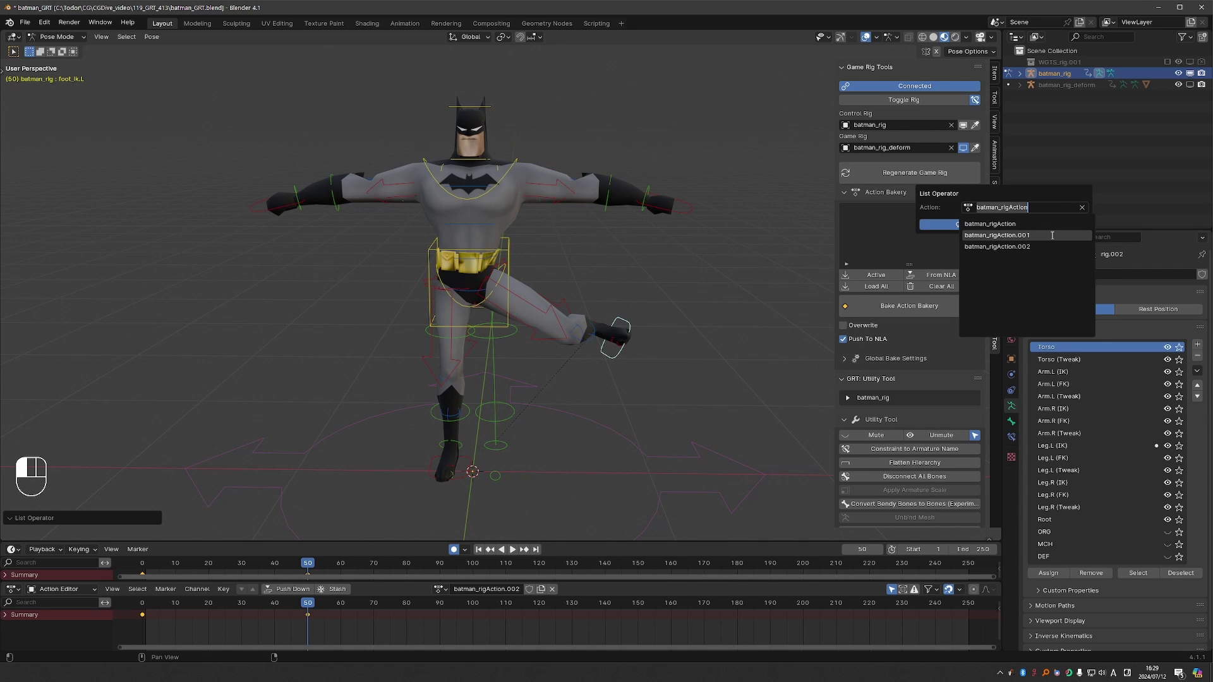
left_click(1036, 246)
left_click(961, 225)
- Bake batman_rigAction.002 to the game rig with the default settings and play back the leg animation
left_click(898, 396)
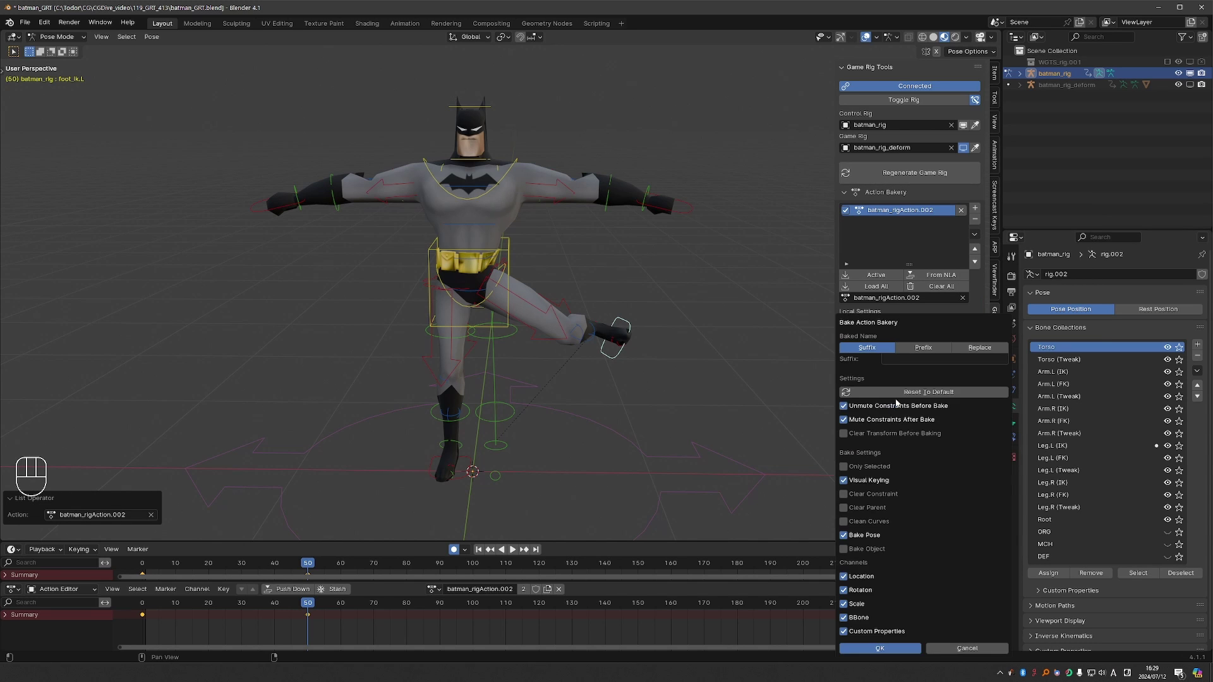
left_click(880, 649)
key("space")
key("space")
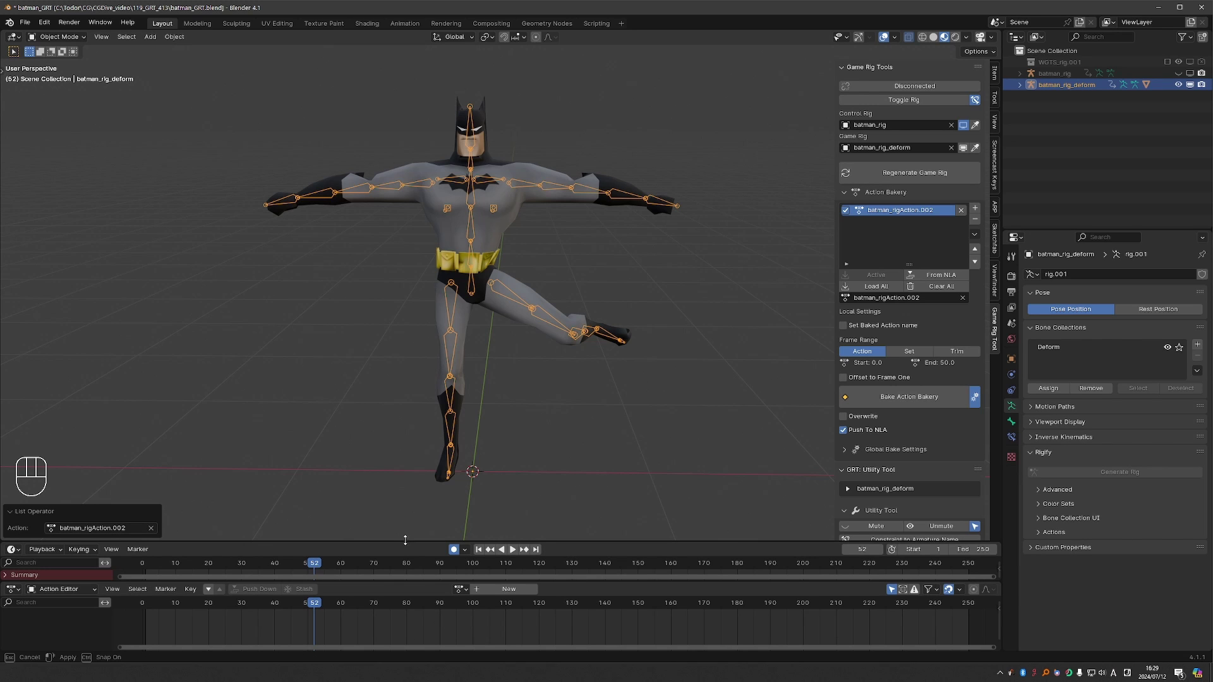
- Enlarge the lower editor, switch it to Nonlinear Animation, and review the game rig's baked strips with NlaTrack.001 disabled
left_click_drag(405, 541, 404, 475)
left_click_drag(388, 578, 389, 526)
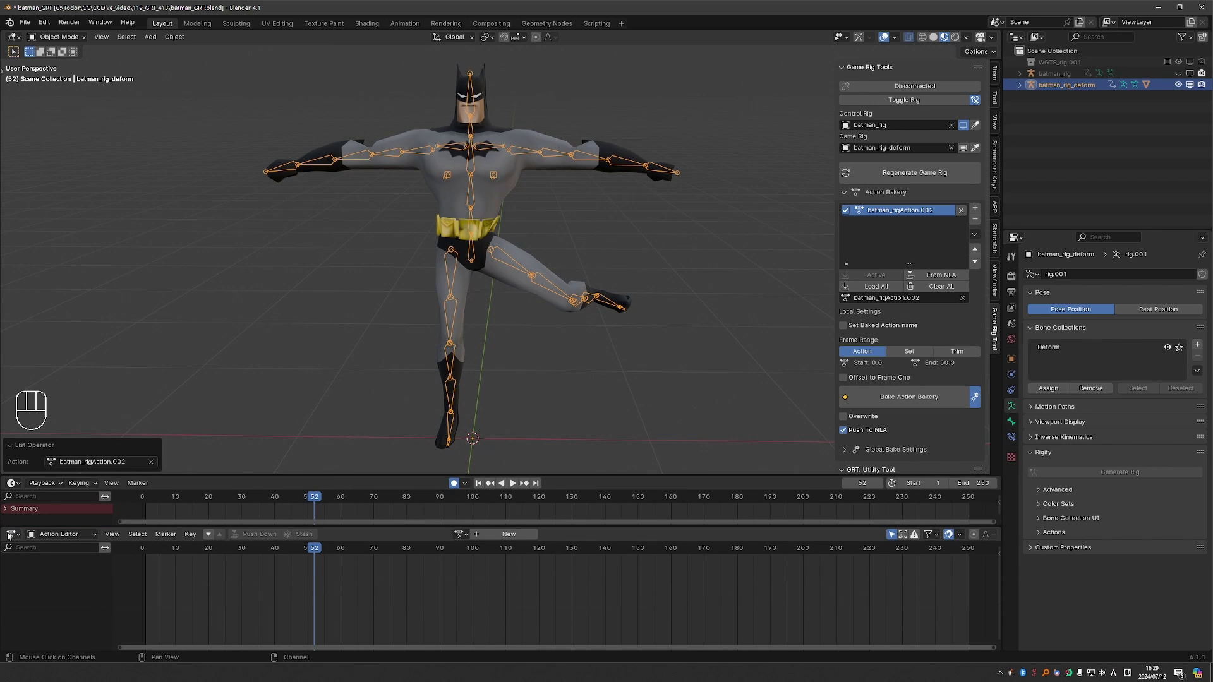
left_click(11, 534)
left_click(204, 471)
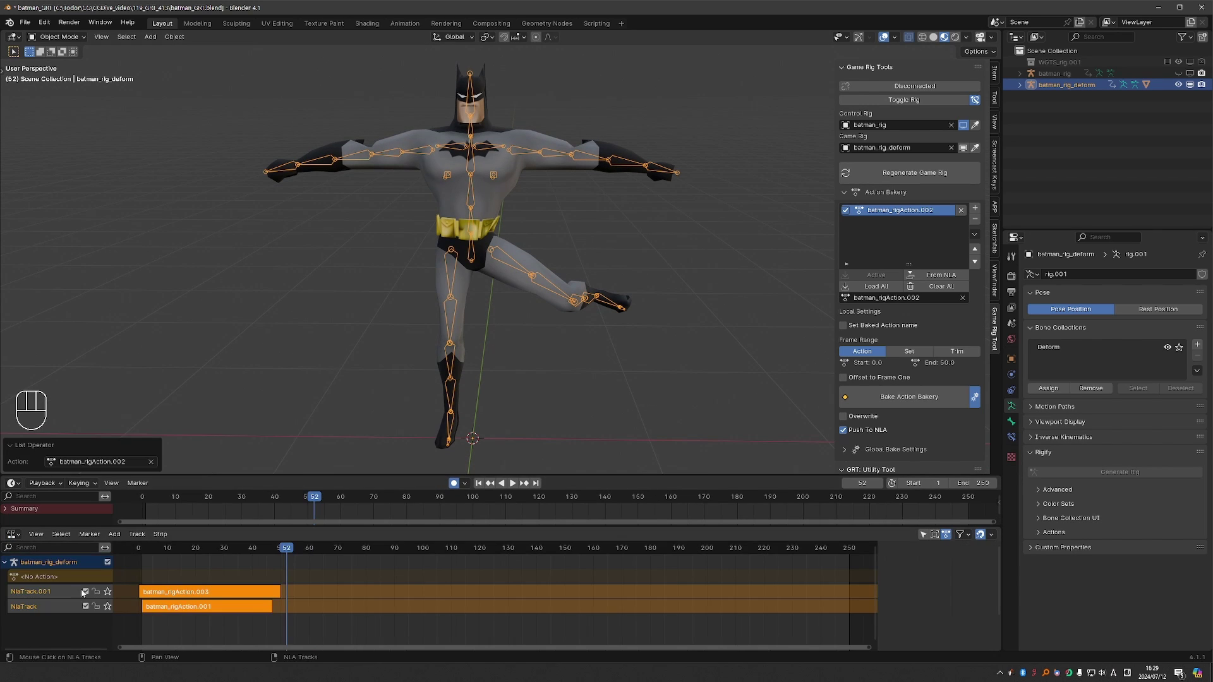
left_click_drag(171, 552, 223, 589)
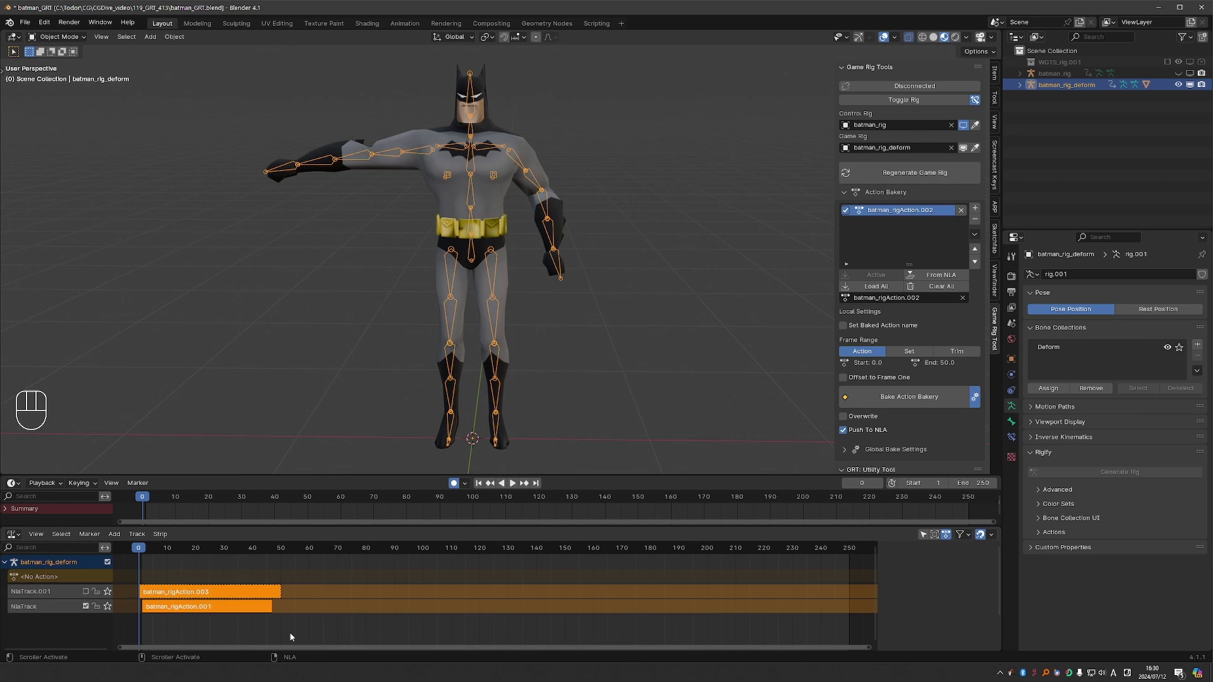
- Delete both baked strips of the game rig and return to the control rig with the Action Editor open
key("Delete")
left_click(12, 534)
left_click(181, 424)
left_click(895, 99)
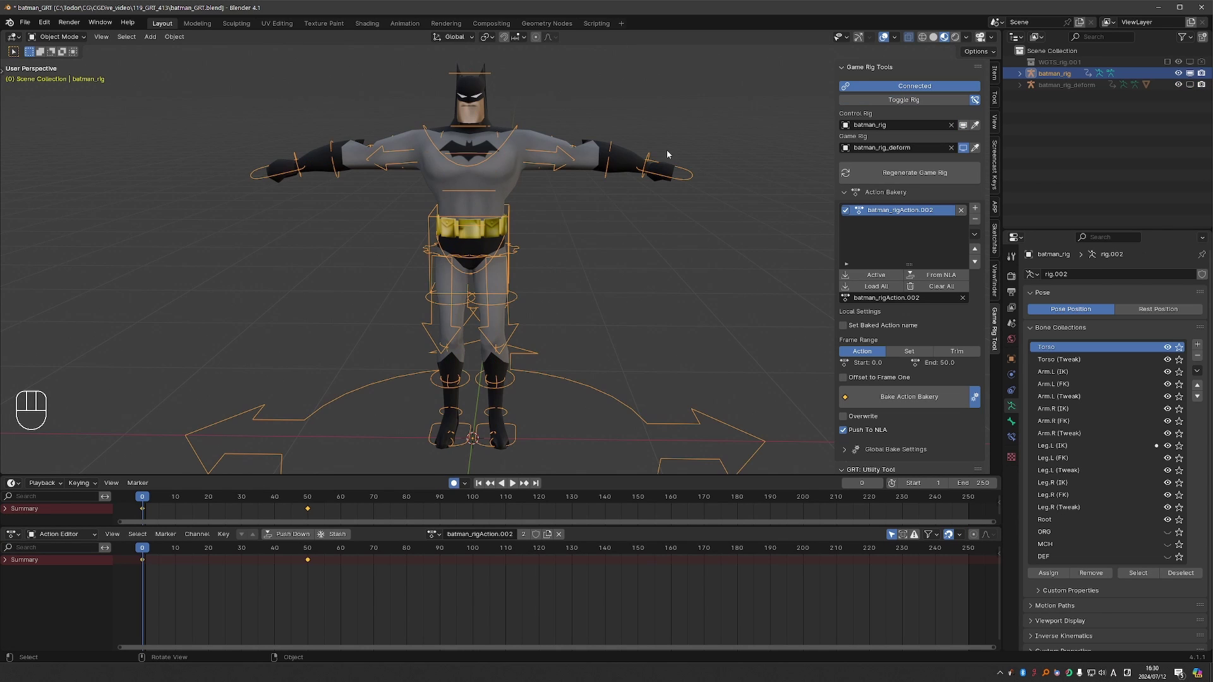
- Assign batman_rigAction to the control rig and rename it to arm
left_click(434, 534)
left_click(468, 410)
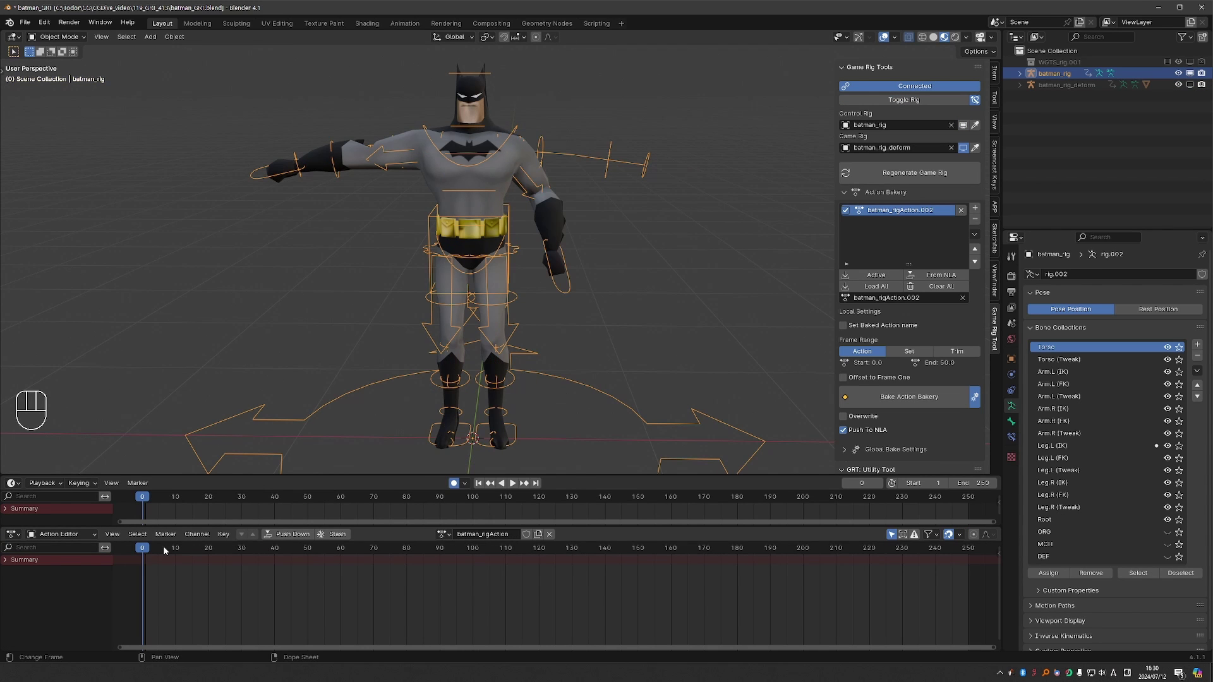
left_click(497, 535)
type("arm")
key("Return")
- Assign batman_rigAction.002 to the control rig and rename it to leg
left_click(441, 535)
left_click(525, 426)
left_click(509, 535)
type("leg")
key("Return")
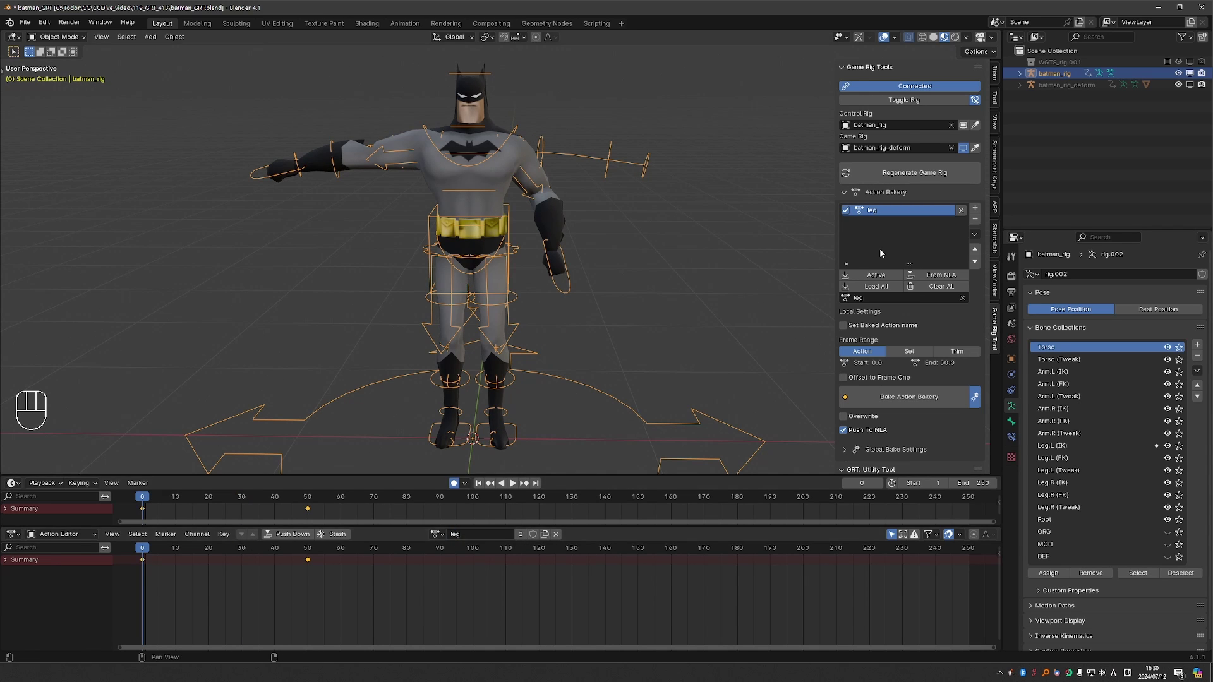
- Add the arm action to the Action Bakery list below leg and bake both actions to the game rig
left_click(975, 207)
left_click(992, 208)
left_click(967, 224)
left_click(967, 225)
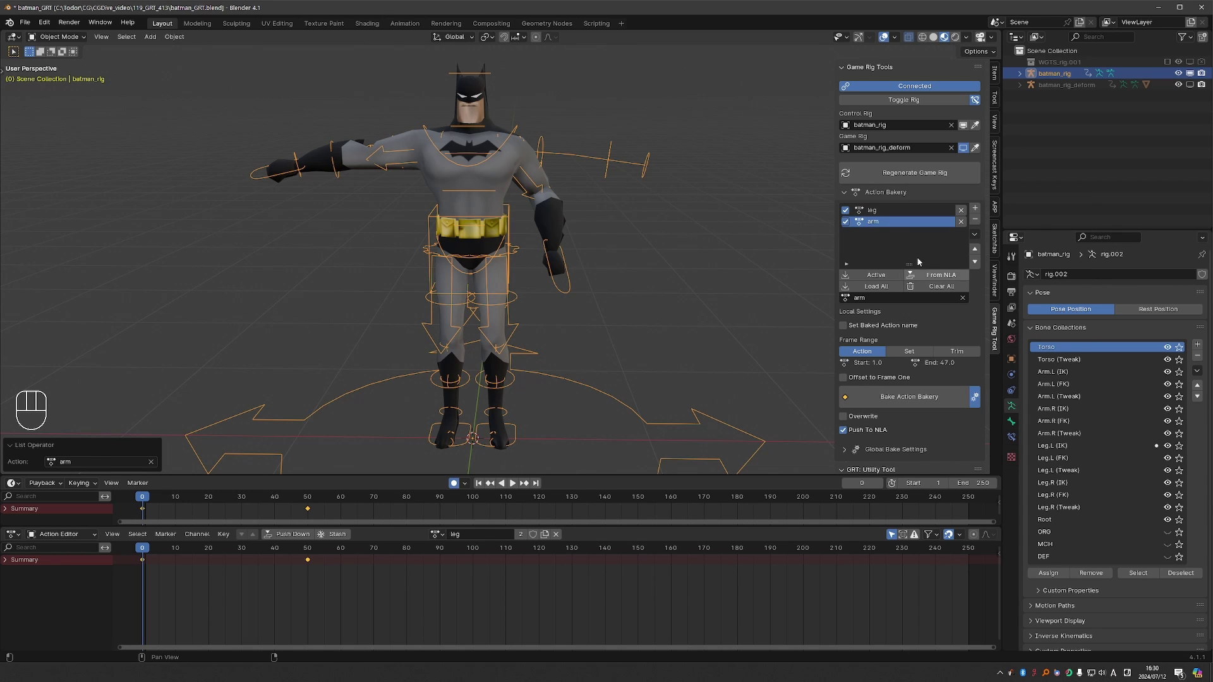
left_click(910, 403)
left_click(889, 649)
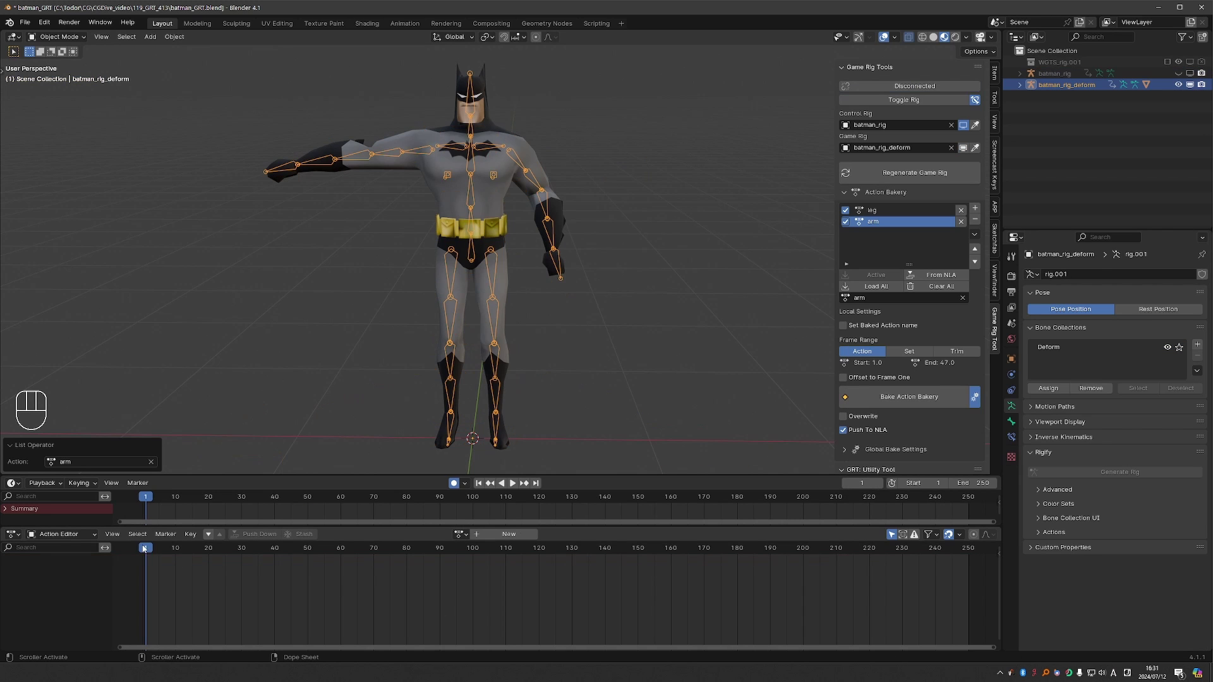
- Switch the lower editor to Nonlinear Animation to show the game rig's arm.001 and leg.001 strips
left_click_drag(377, 536, 123, 556)
left_click(12, 534)
left_click(8, 531)
left_click(12, 534)
left_click(12, 534)
left_click(165, 473)
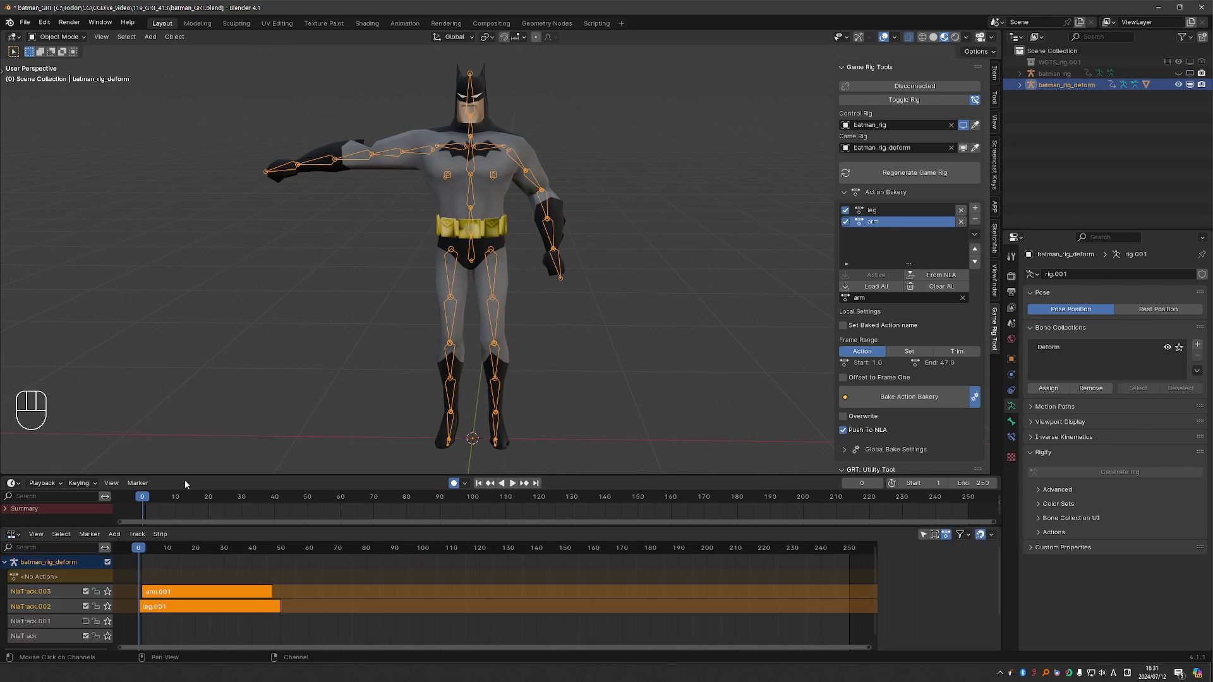
- Solo the track holding the leg.001 strip and play it back
left_click(107, 606)
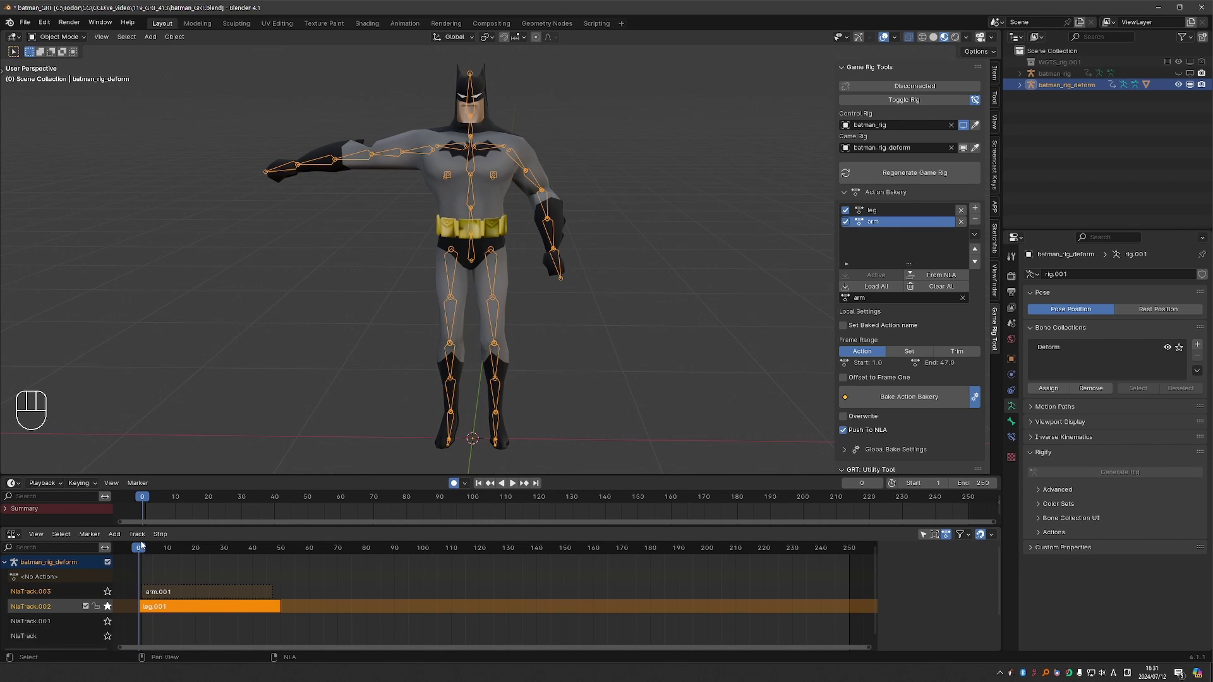
key("space")
key("Escape")
- Delete the baked arm.001 and leg.001 strips and enable Clear Transform Before Baking in the Global Bake Settings
key("Delete")
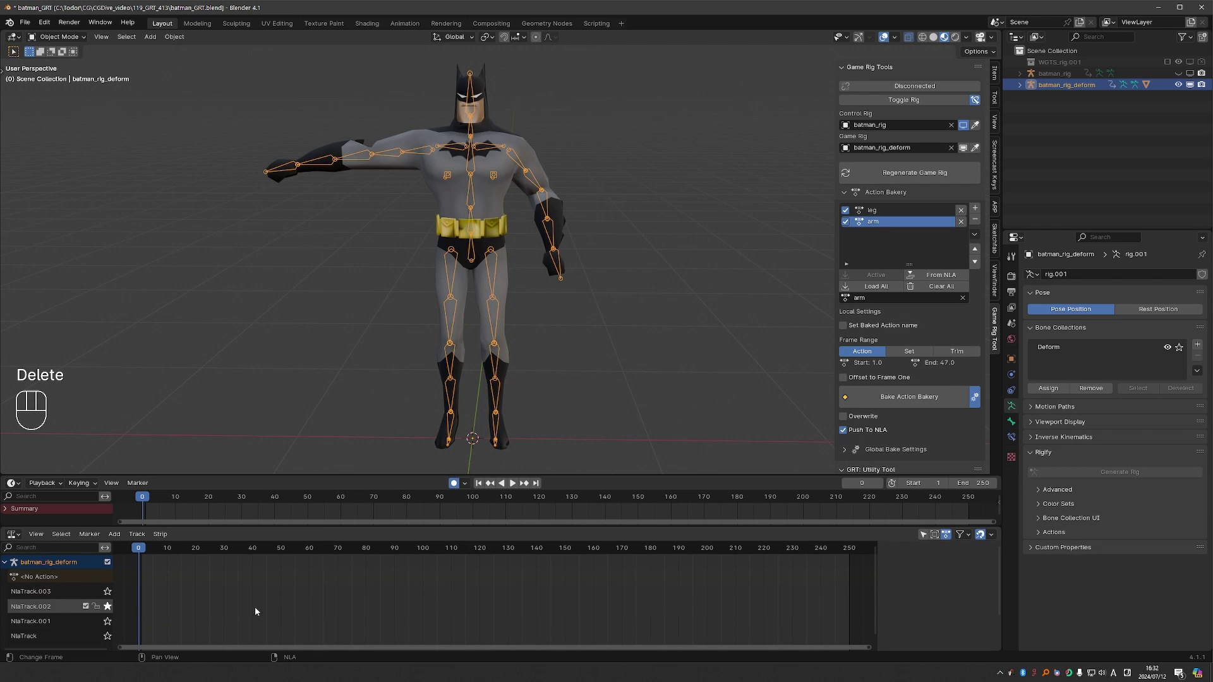
scroll(900, 430, "down", 2)
left_click(901, 406)
scroll(901, 406, "down", 5)
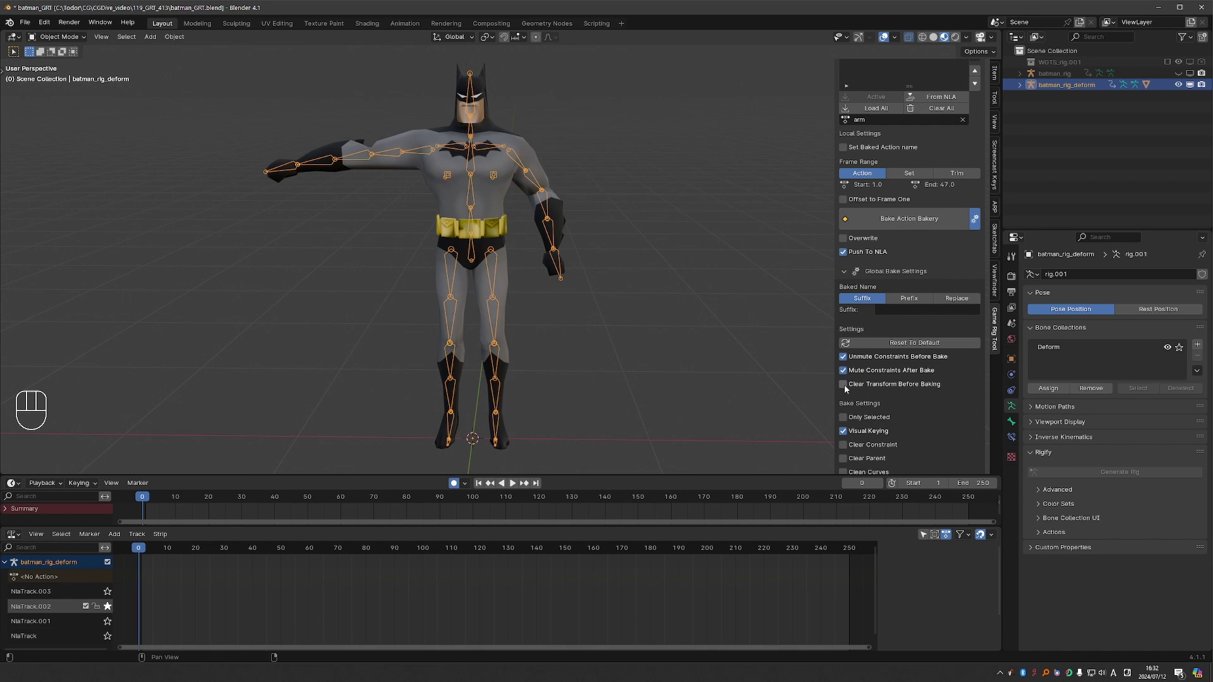
left_click(844, 385)
scroll(885, 285, "up", 7)
- Toggle to the control rig and bake the leg and arm actions again with Clear Transform Before Baking enabled
left_click(905, 100)
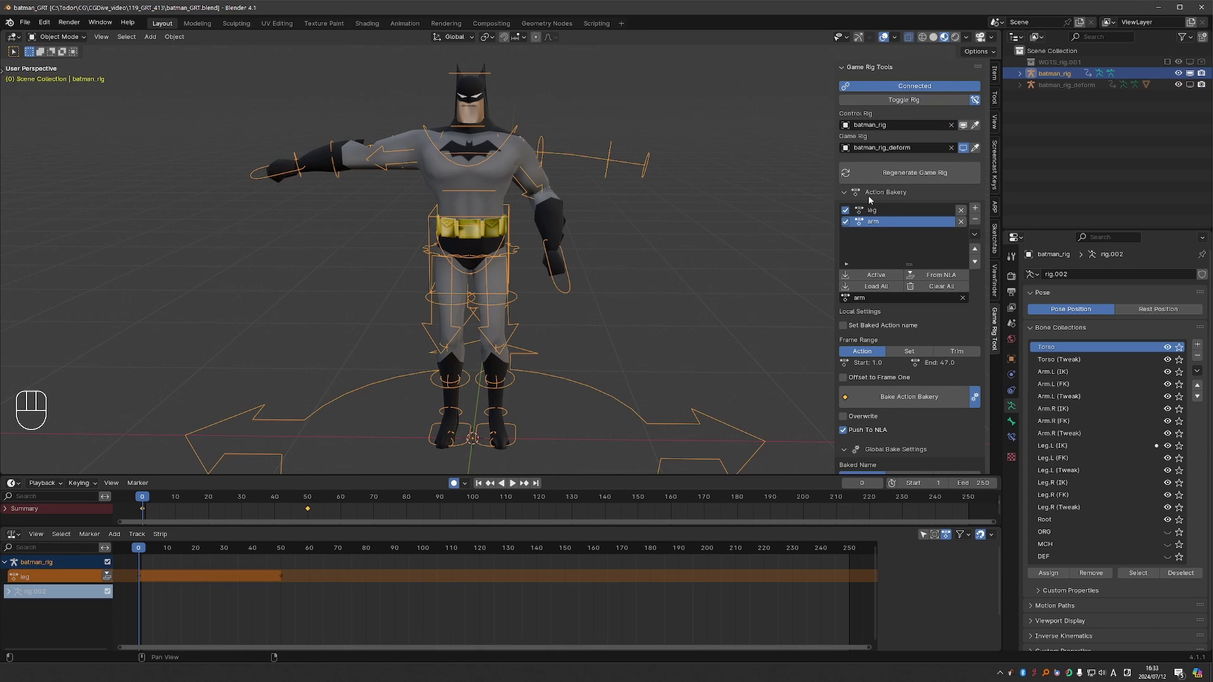
left_click(903, 404)
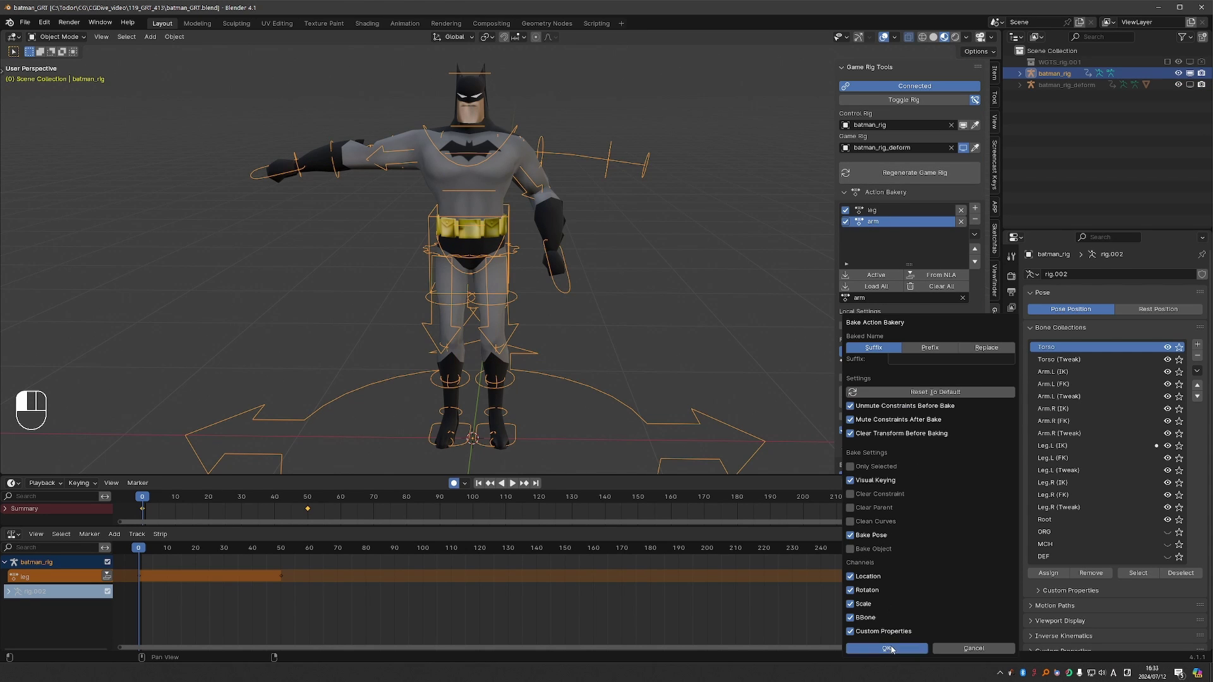
left_click(892, 649)
- Solo the arm.002 and leg.002 tracks in turn and play back each baked animation on the game rig
left_click(108, 592)
key("space")
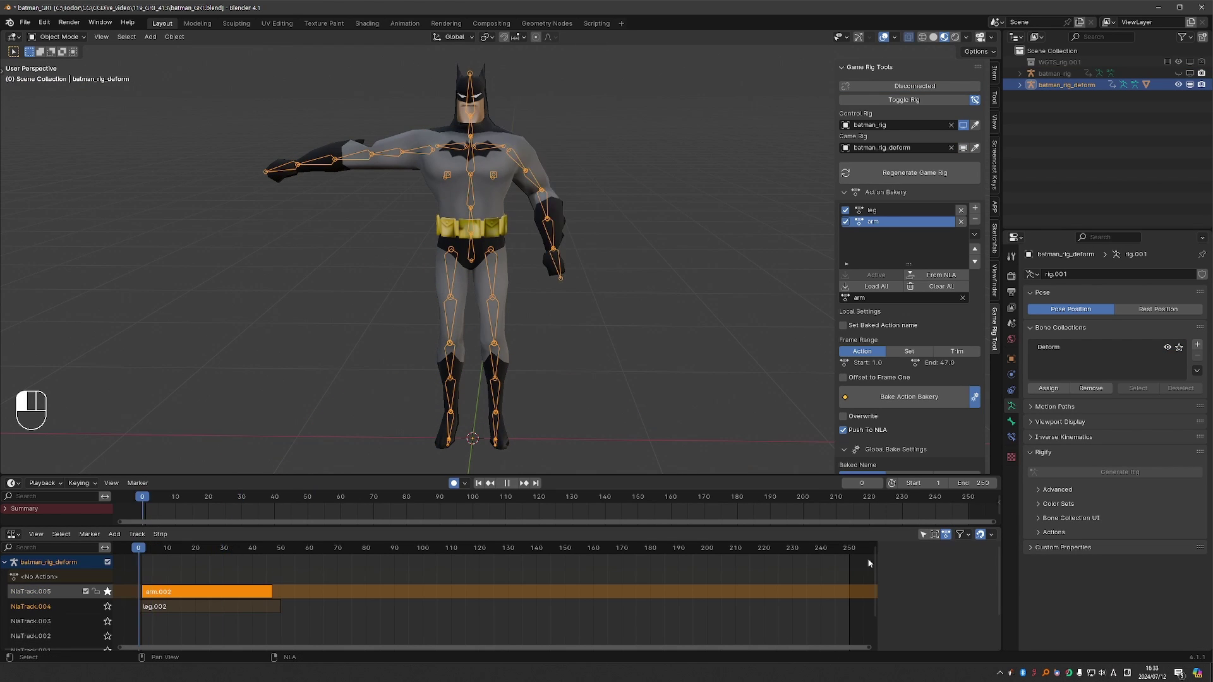
left_click_drag(874, 606, 140, 597)
left_click(108, 607)
left_click_drag(153, 551, 168, 607)
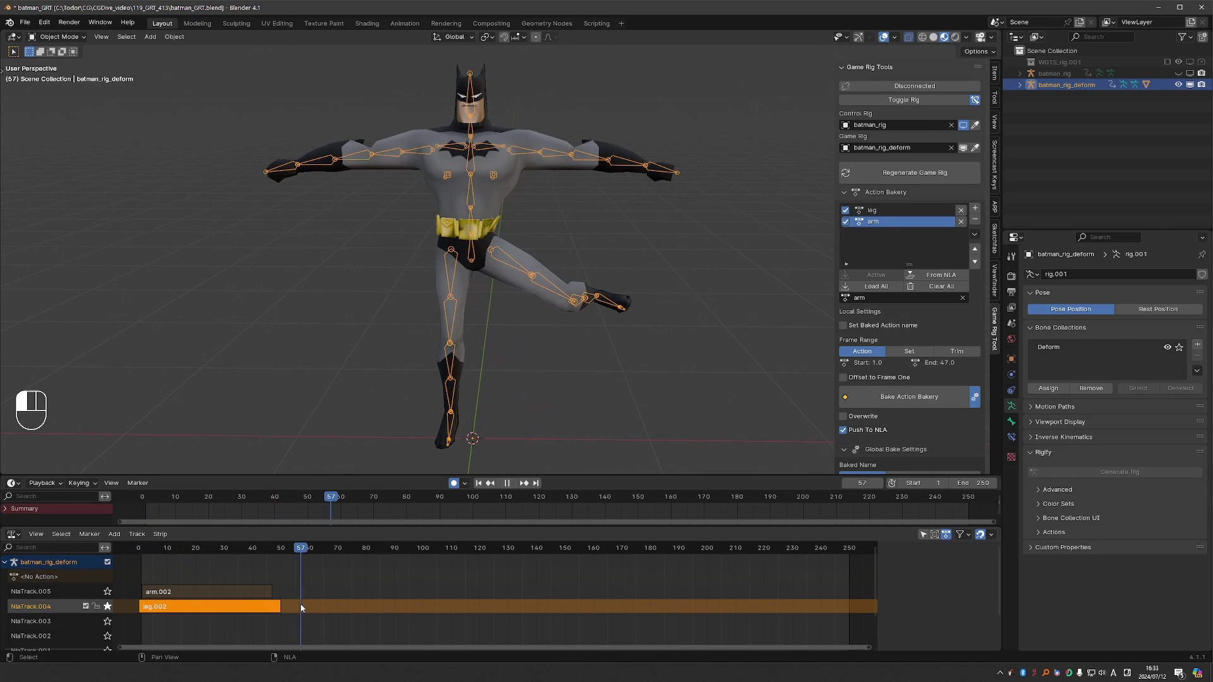
key("Escape")
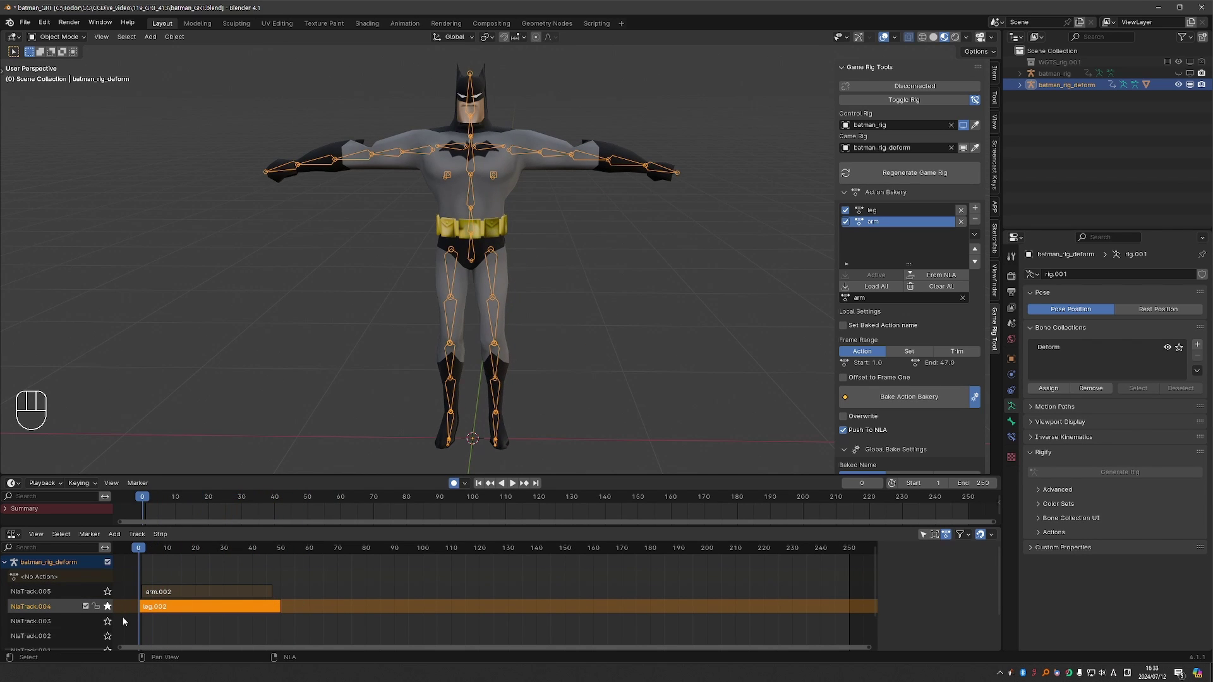
scroll(853, 413, "down", 6)
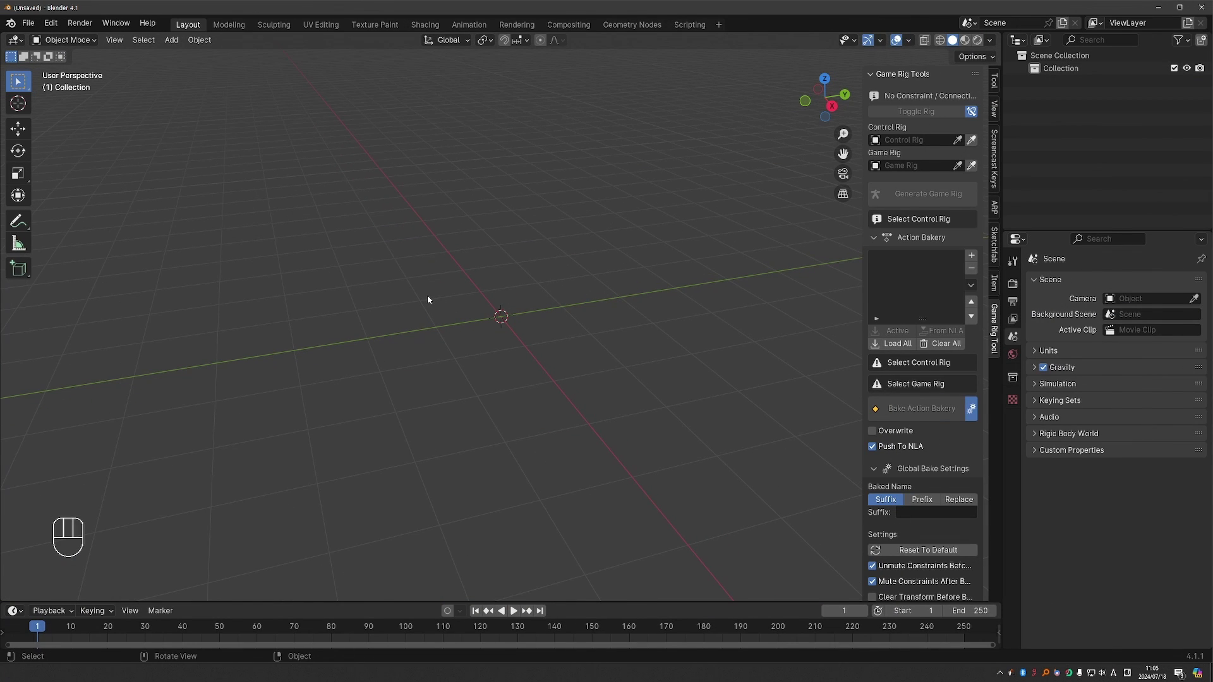
- Add a Basic Quadruped meta-rig to the empty scene and generate its Rigify rig
key("shift+a")
mouse_move(434, 412)
mouse_move(506, 445)
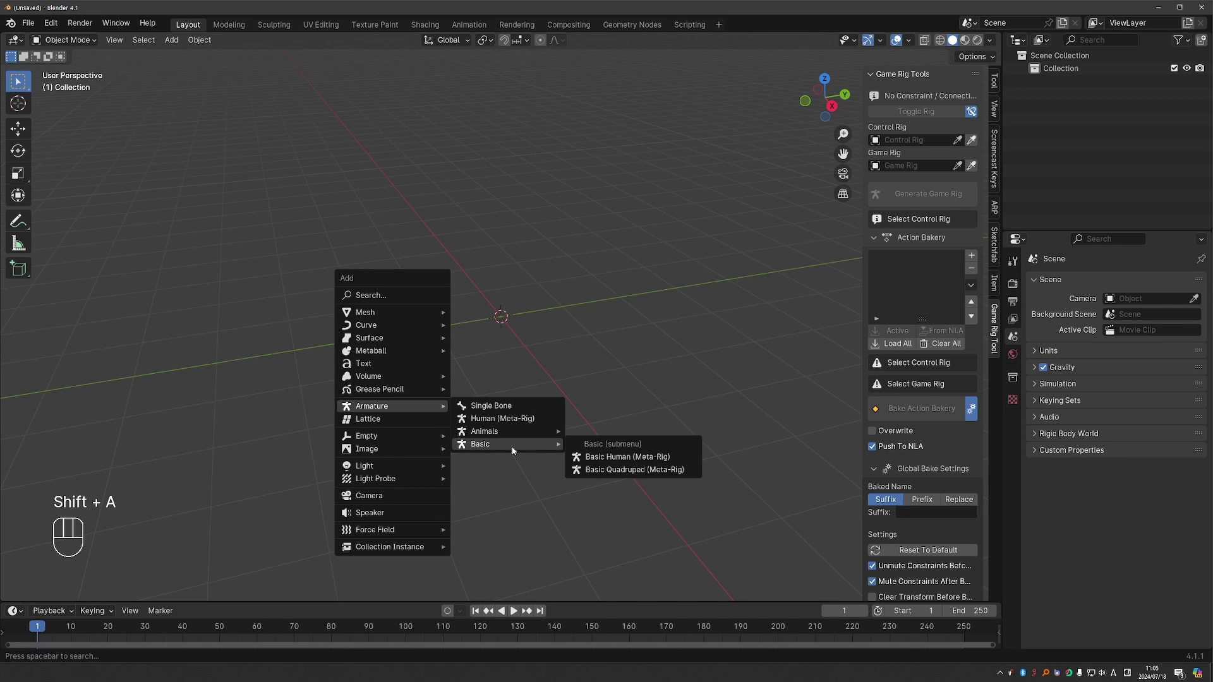
left_click(635, 470)
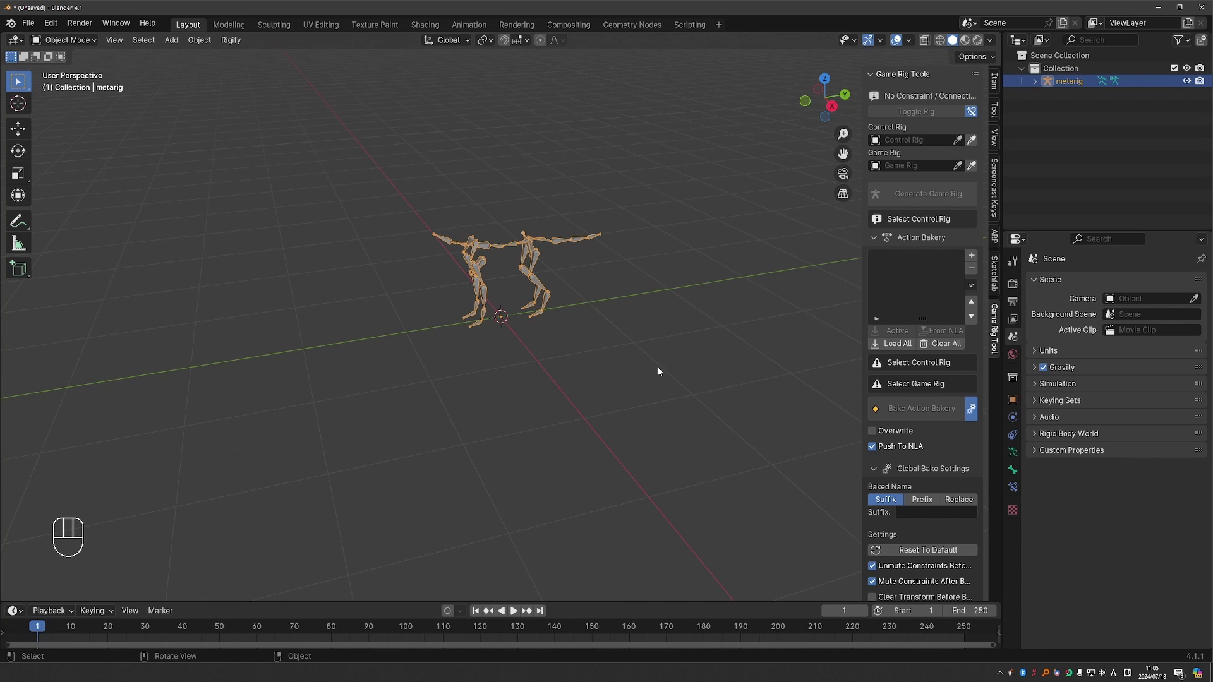
left_click(229, 40)
left_click(259, 55)
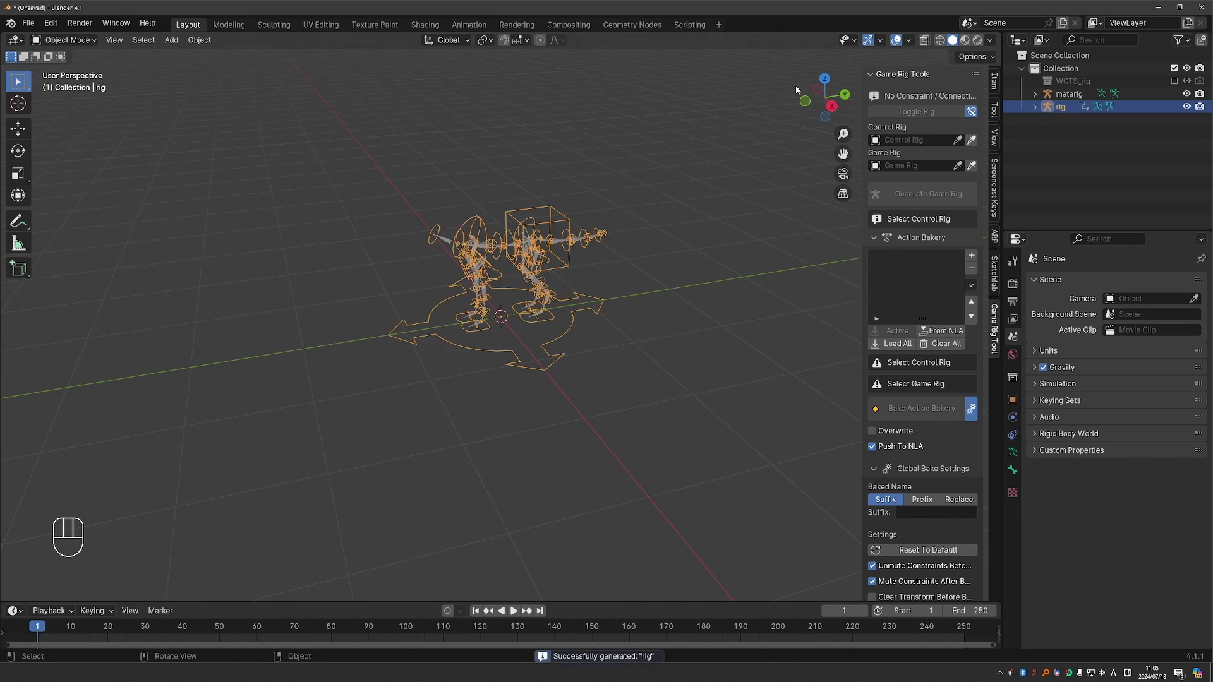
- Set rig as the control rig and generate a game rig named rig_deform with the default generation settings
left_click(910, 140)
left_click(907, 173)
left_click(899, 200)
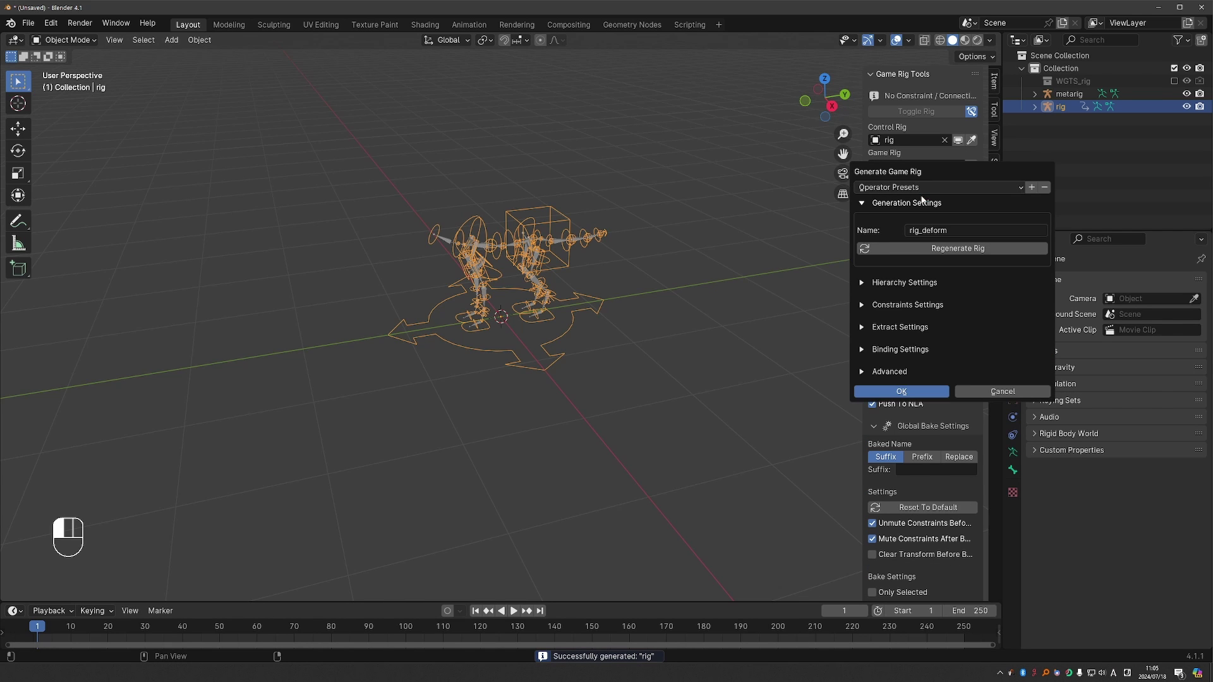
left_click(905, 392)
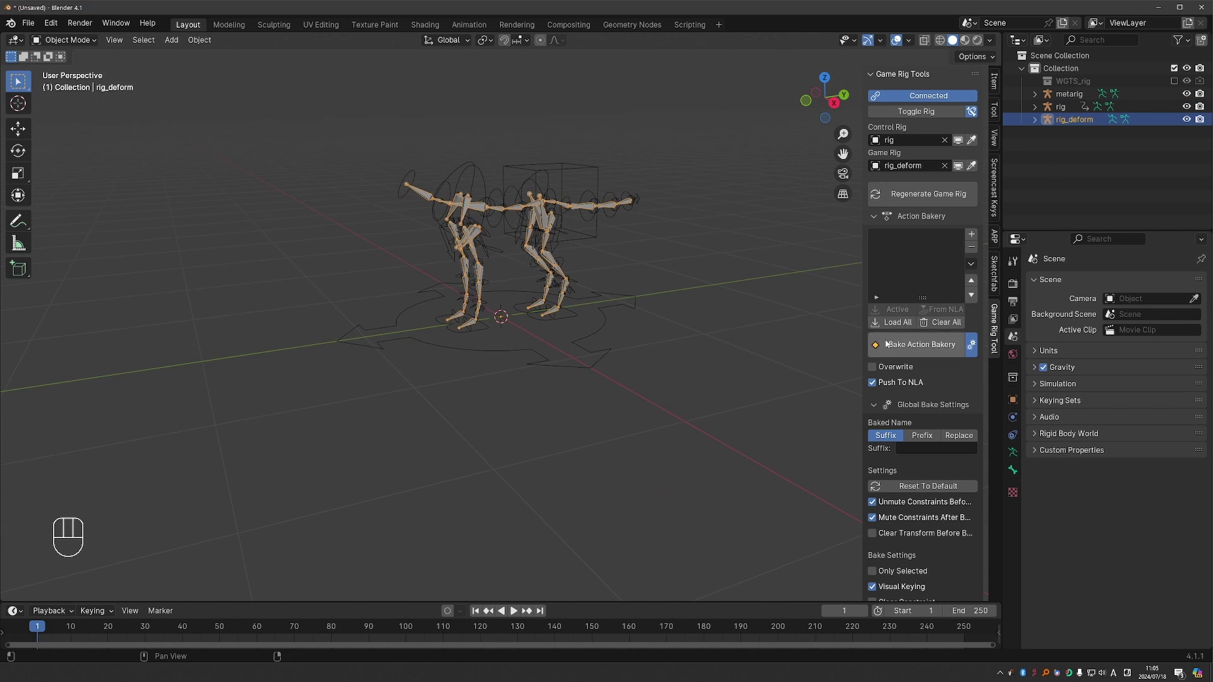
- Switch the quadruped control rig to Pose Mode and select its left front foot IK control
middle_click_drag(474, 237, 451, 239)
key("Tab")
left_click(451, 235)
key("Tab")
key("Tab")
key("a")
left_click(476, 328)
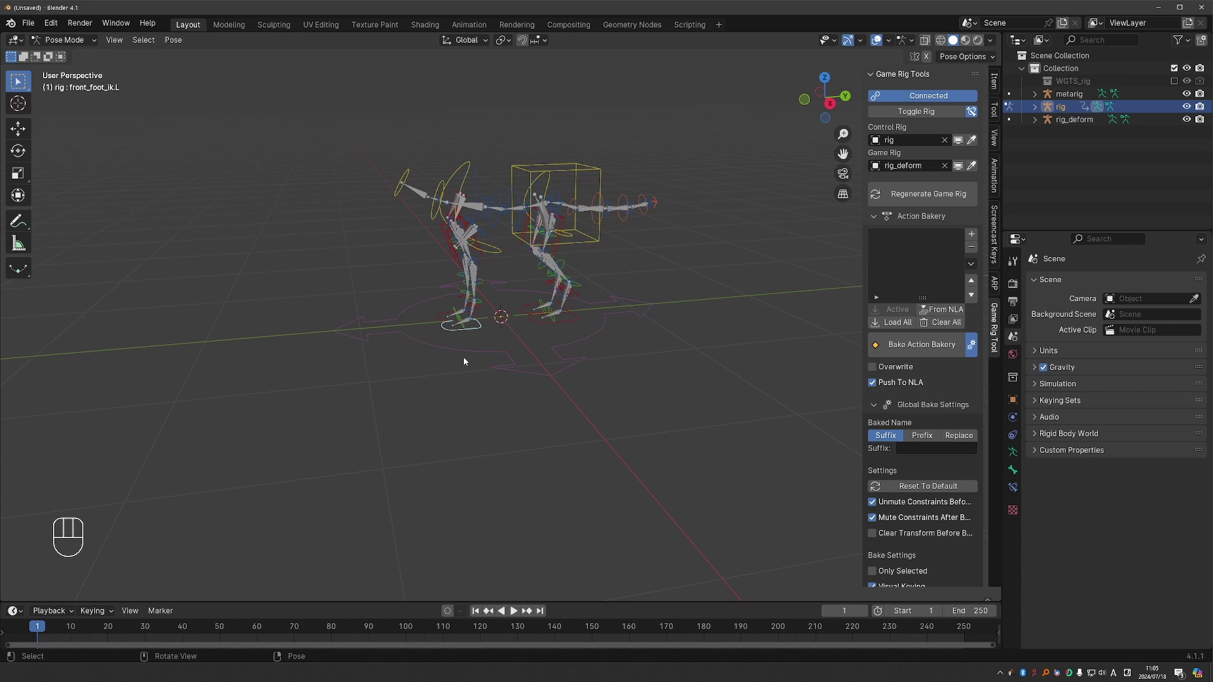
- Enable Auto Keying and animate the left front foot, keying it at frame 1 and stretched forward and up at frame 36
left_click(447, 611)
key("g")
left_click(461, 468)
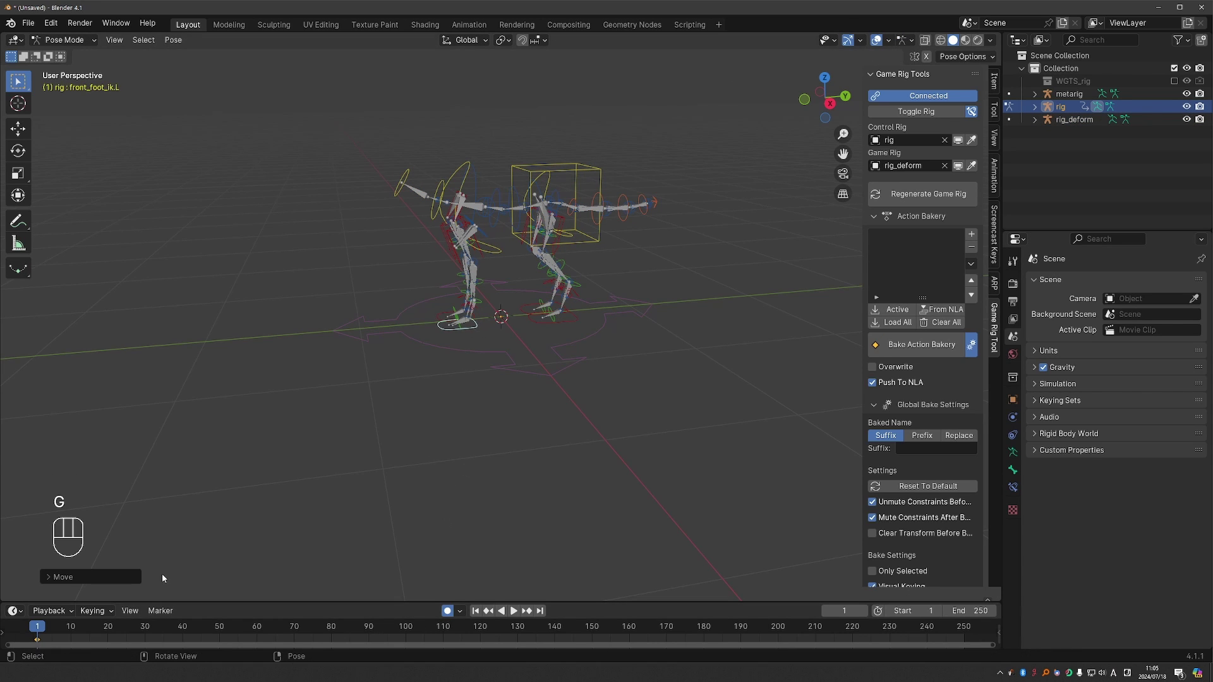
left_click(168, 626)
key("g")
left_click(273, 466)
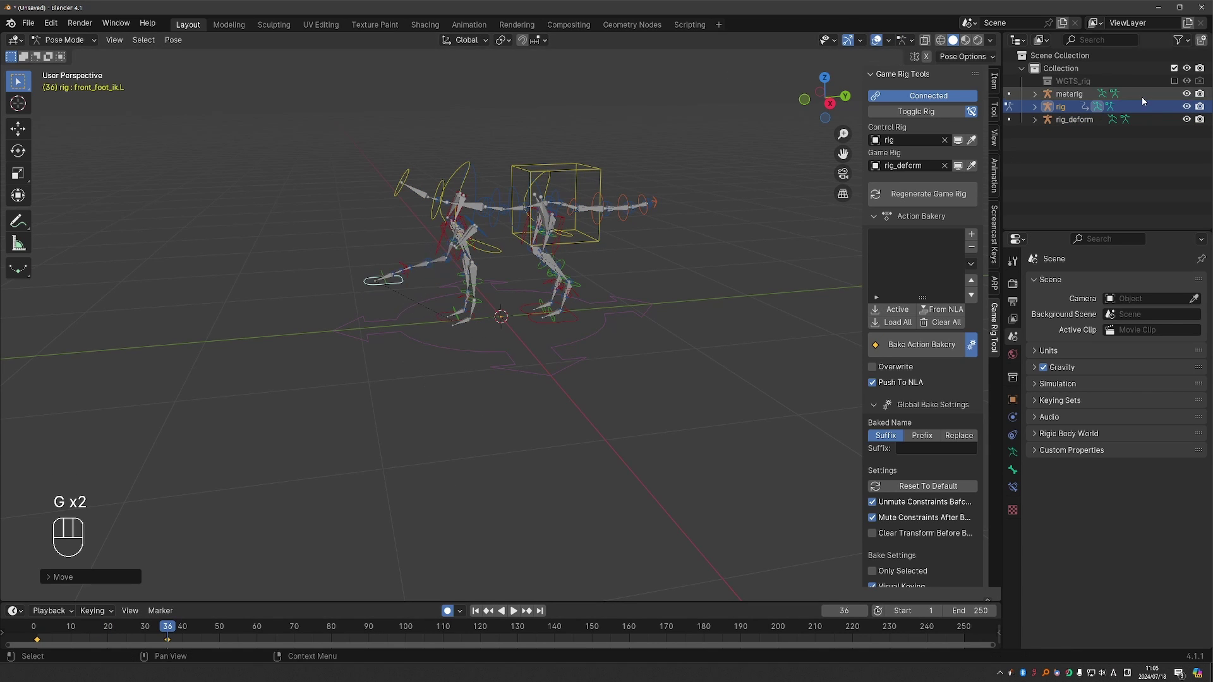
- Hide the metarig and scrub through the front foot animation in the viewport
left_click(1187, 94)
middle_click_drag(632, 278, 640, 258)
scroll(224, 576, "up", 15, "alt")
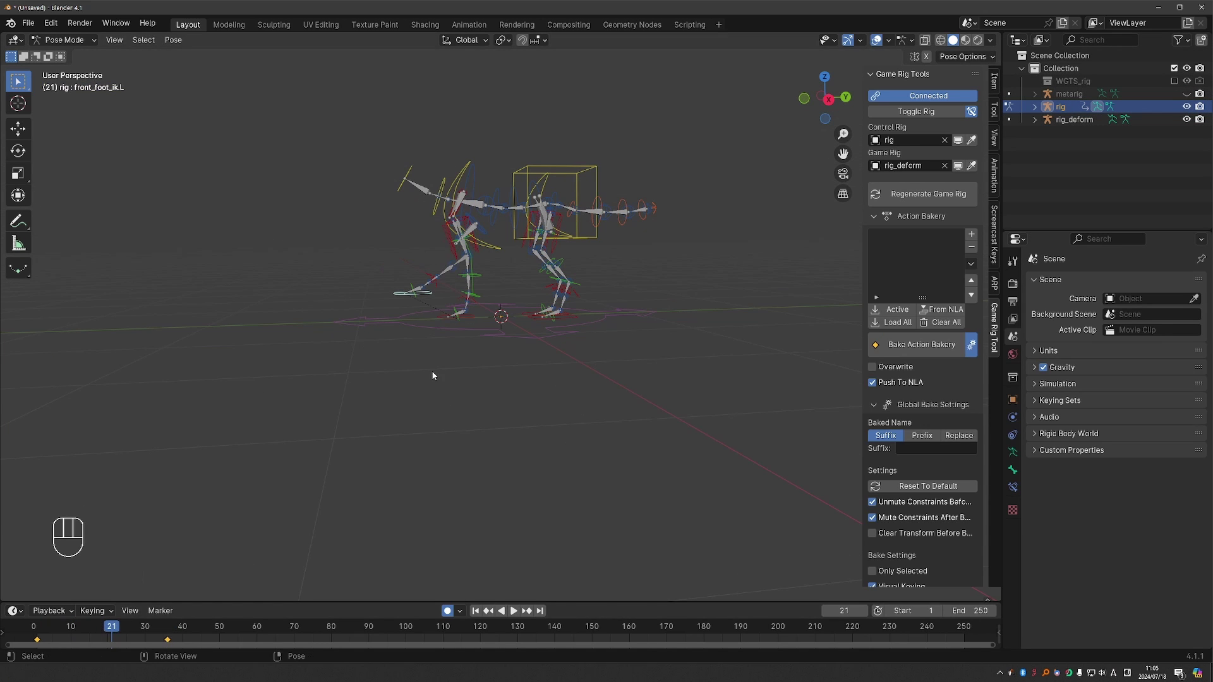
- Add rigAction to the Action Bakery list
left_click(971, 234)
left_click(985, 229)
left_click(980, 245)
left_click(947, 248)
scroll(891, 447, "down", 5)
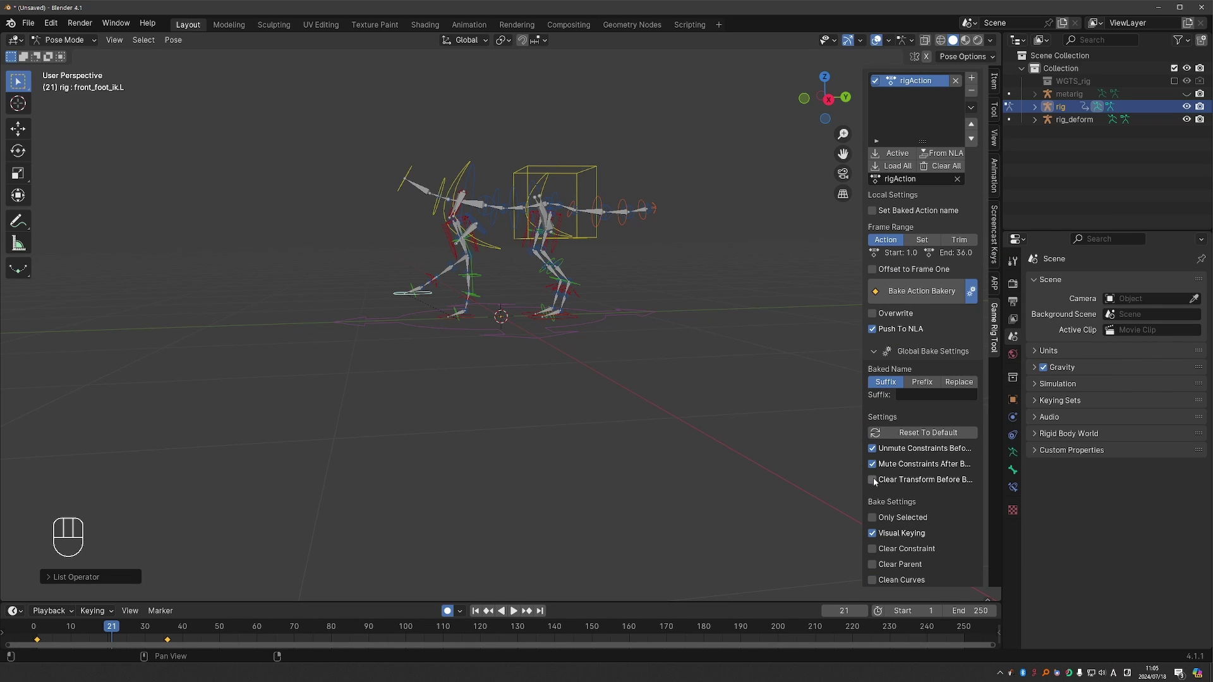
- Enable Clear Transform Before Baking and bake rigAction to the game rig
left_click_drag(861, 489, 830, 492)
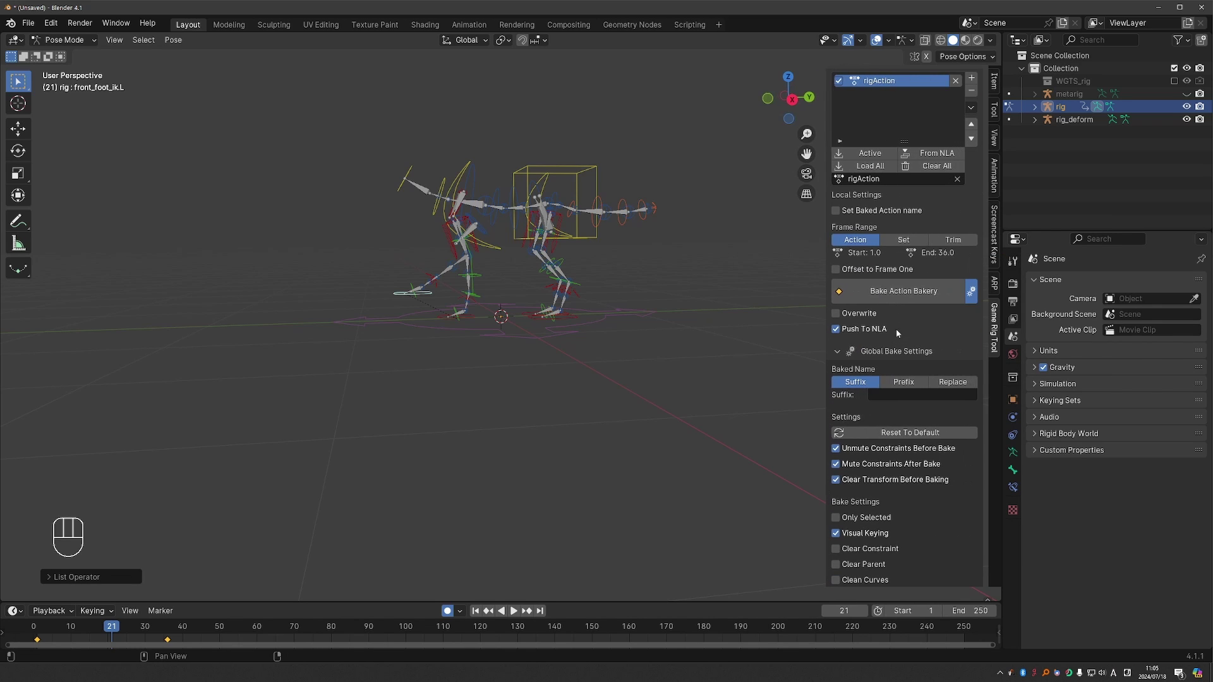
left_click(906, 290)
left_click(908, 636)
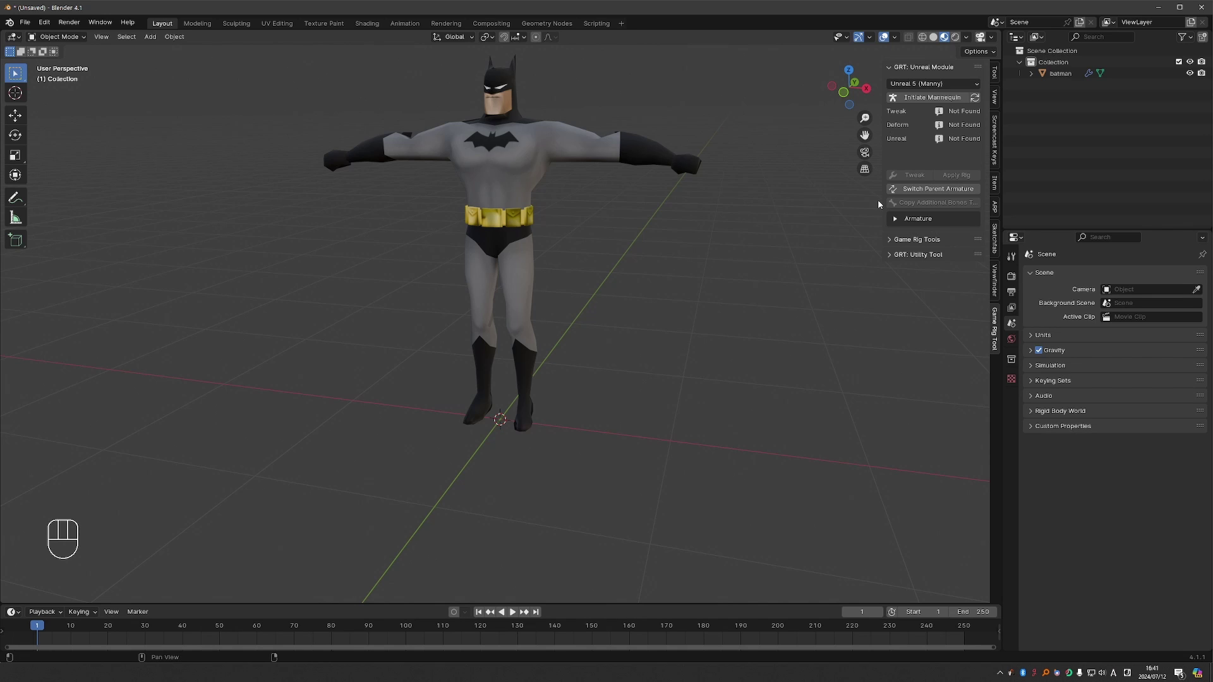
- Initiate the Unreal 5 (Manny) mannequin, then scale its root control up by about 1.14 and shift it along Y to fit Batman
left_click(931, 97)
middle_click_drag(700, 233, 597, 383)
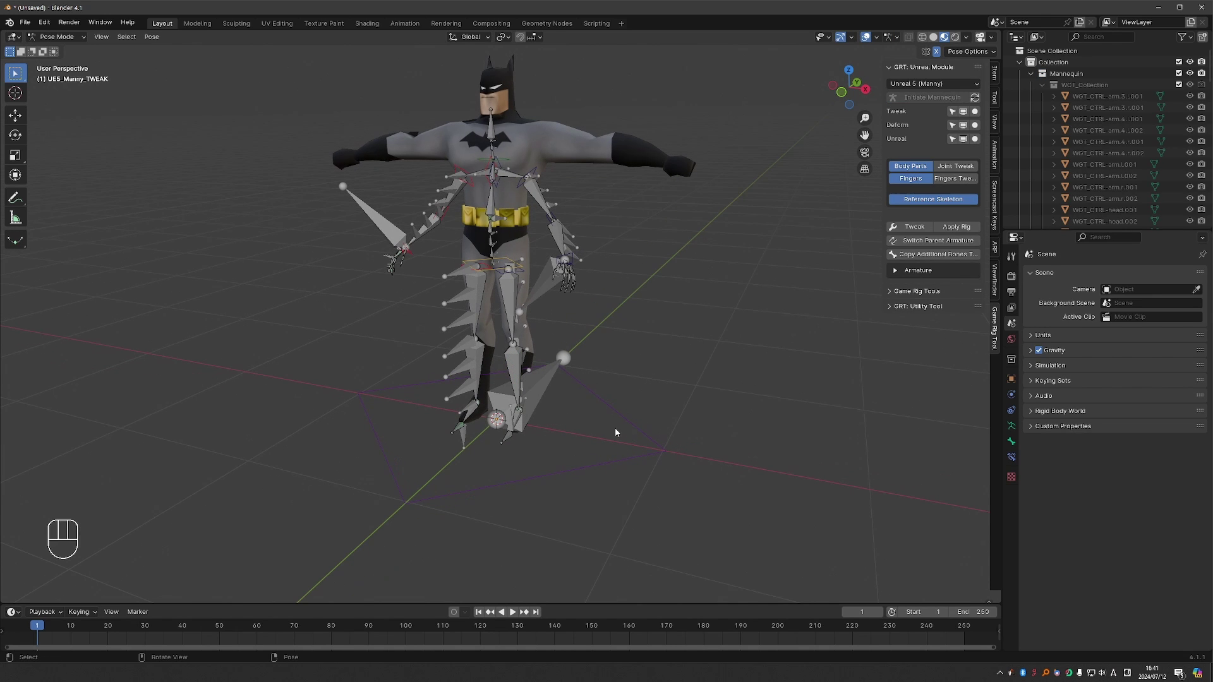
left_click(640, 432)
key("s")
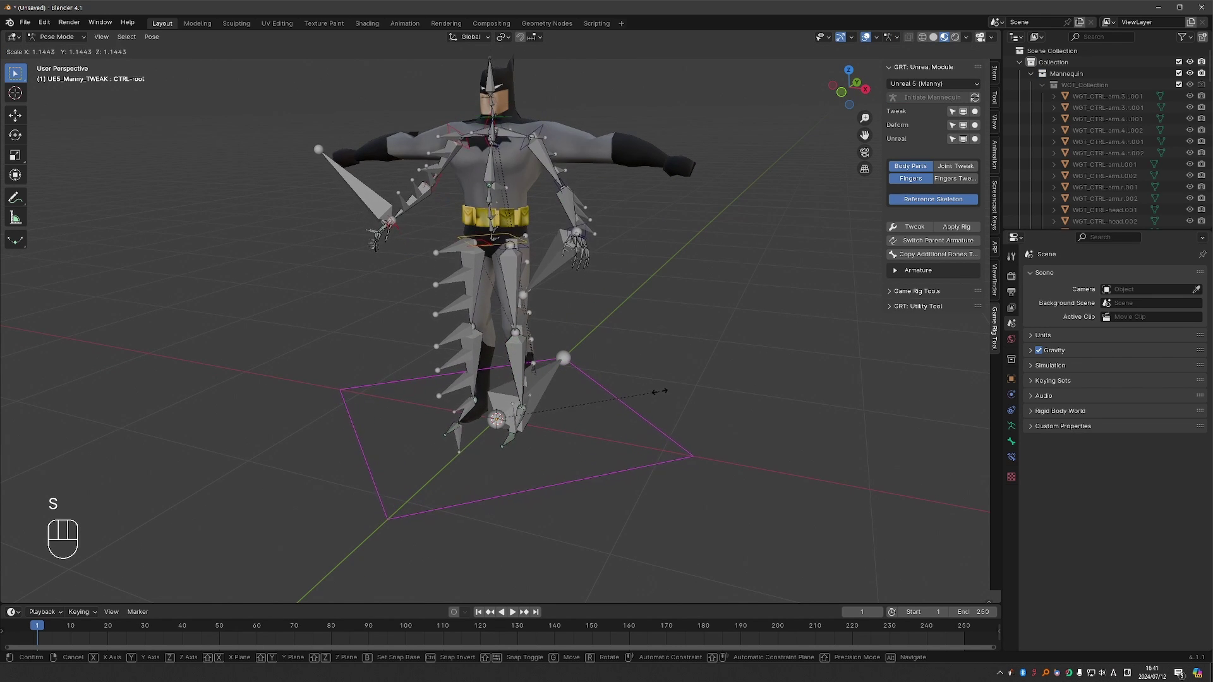
left_click(656, 393)
key("KP_3")
key("g")
key("y")
left_click(666, 396)
- In front view, align the left arm control vertically with Batman's shoulder and rotate it up along the outstretched arm
key("KP_1")
left_click(516, 134)
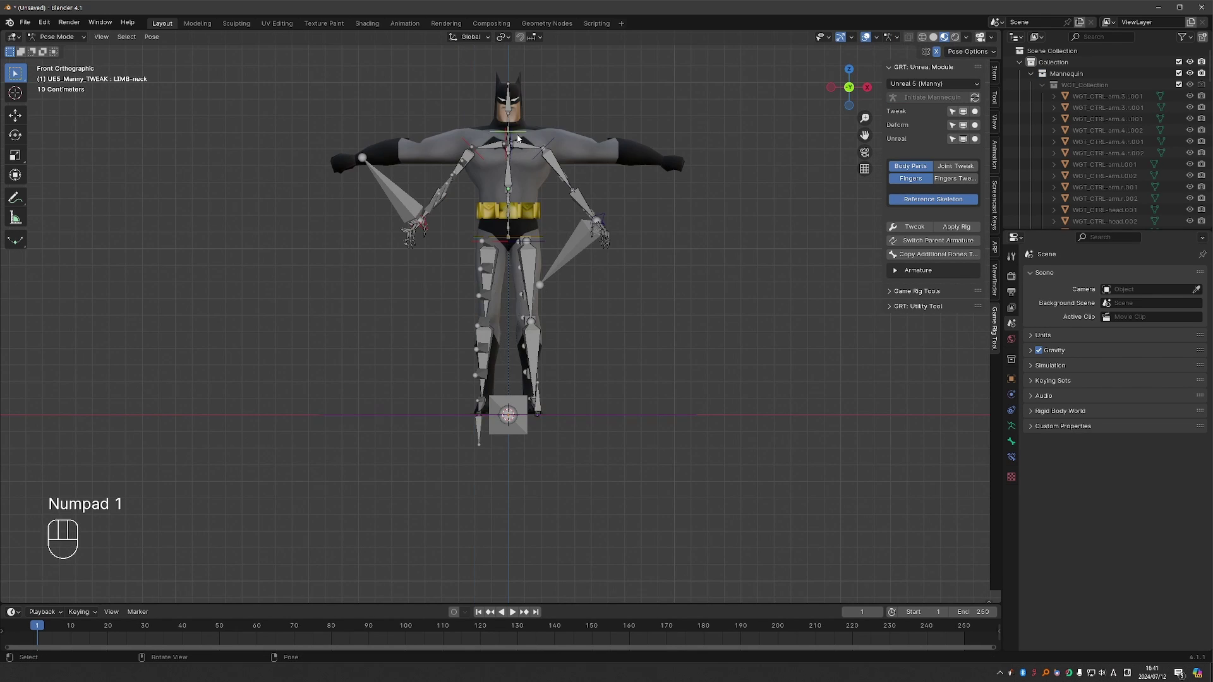
left_click(542, 147)
key("g")
key("z")
key("r")
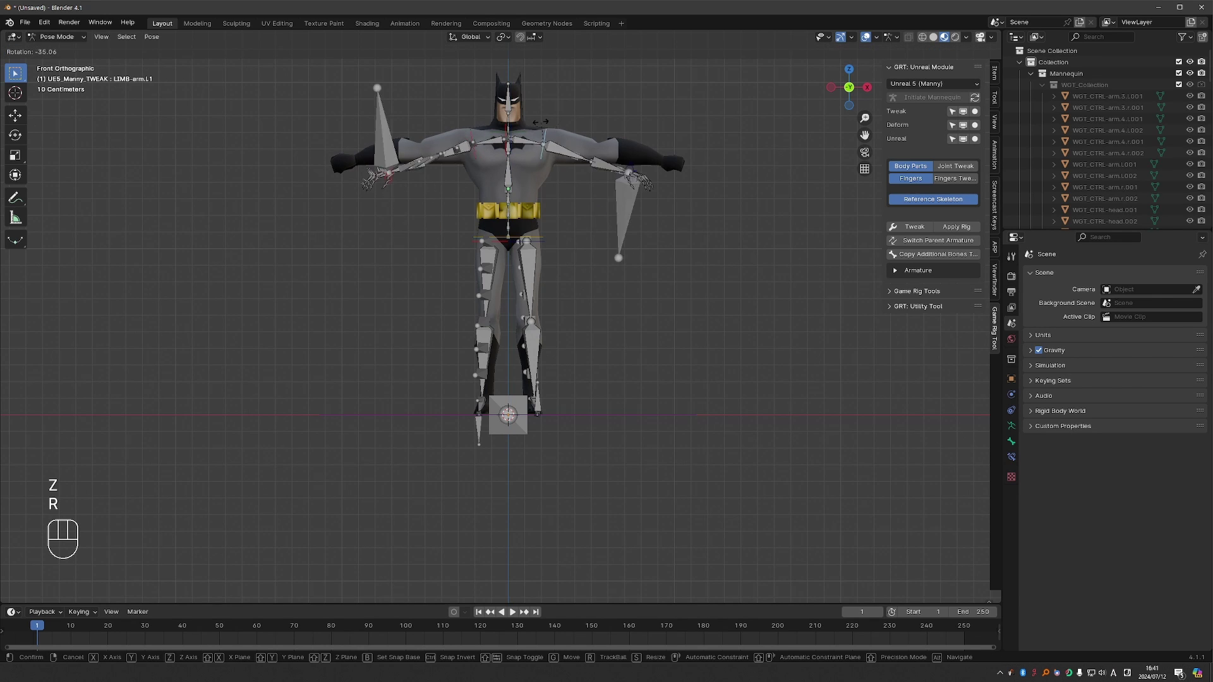
left_click(535, 107)
- In top view, scale the left arm to Batman's arm length and rotate its bones to follow the mesh
key("KP_7")
key("s")
left_click(593, 322)
left_click(596, 327)
key("r")
left_click(609, 347)
middle_click_drag(609, 347, 616, 242)
key("KP_1")
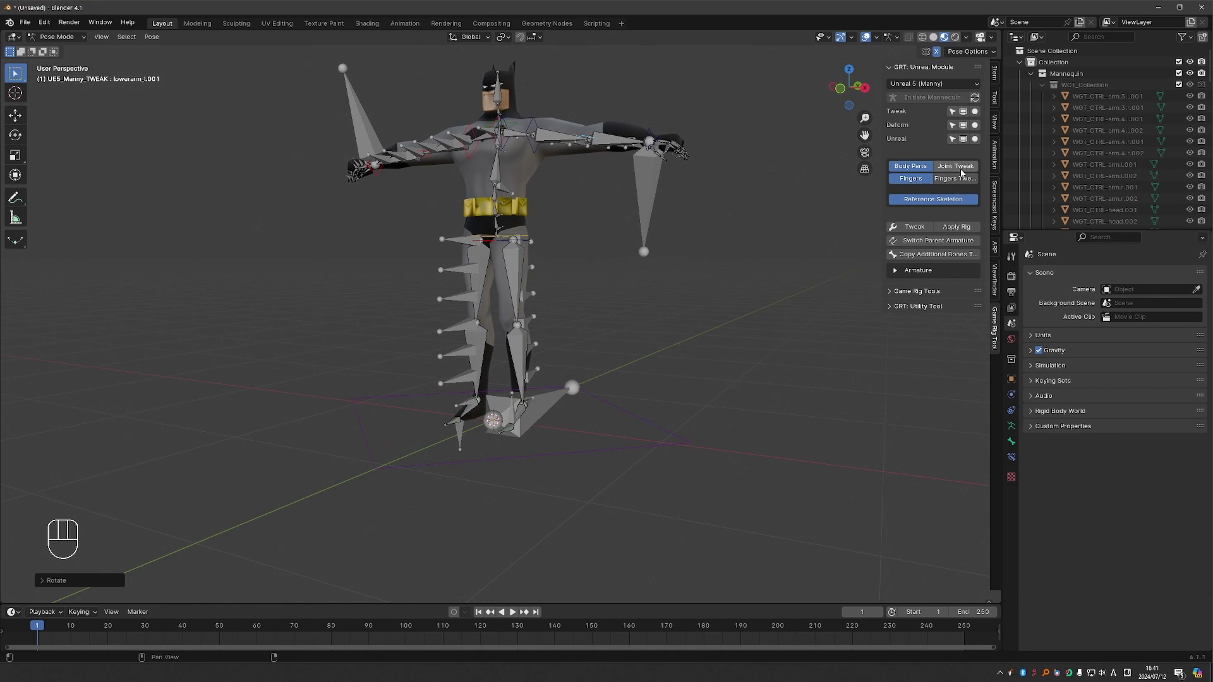
- Show the Joint Tweak controls and try moving the left ankle tweak
left_click(960, 171)
middle_click_drag(657, 341, 591, 351)
scroll(585, 309, "up", 7)
left_click(592, 311)
key("g")
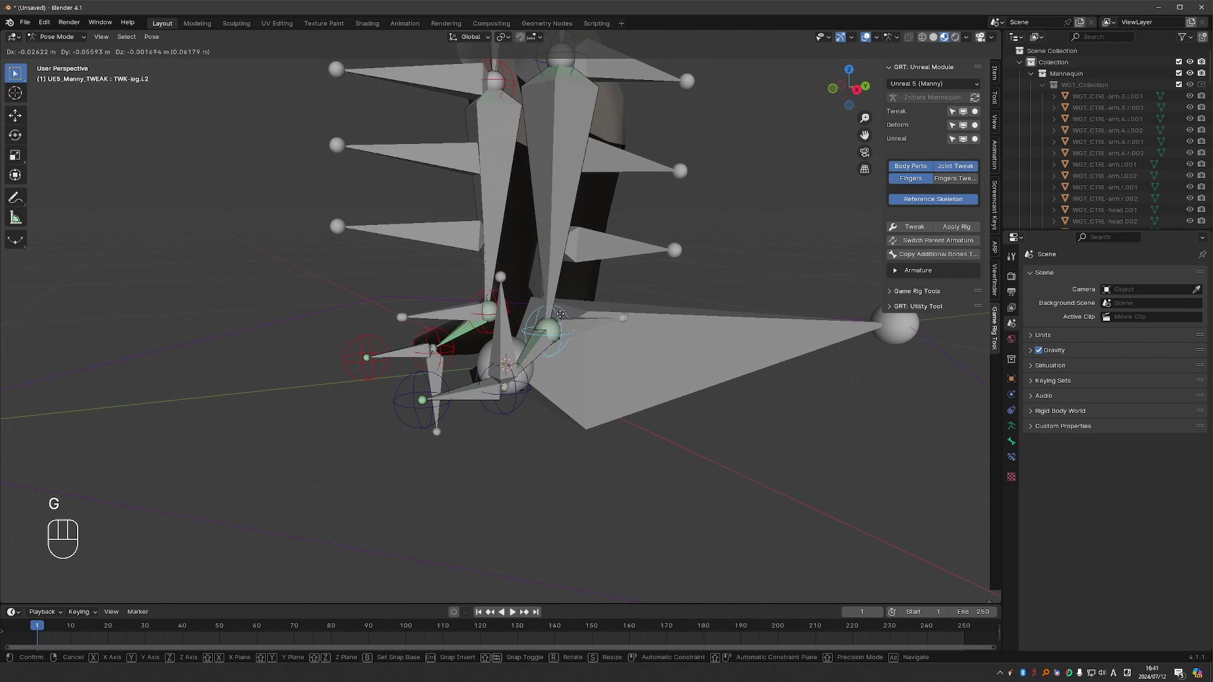
- Try exaggerated positions for the left ankle tweak in perspective and side view
key("d")
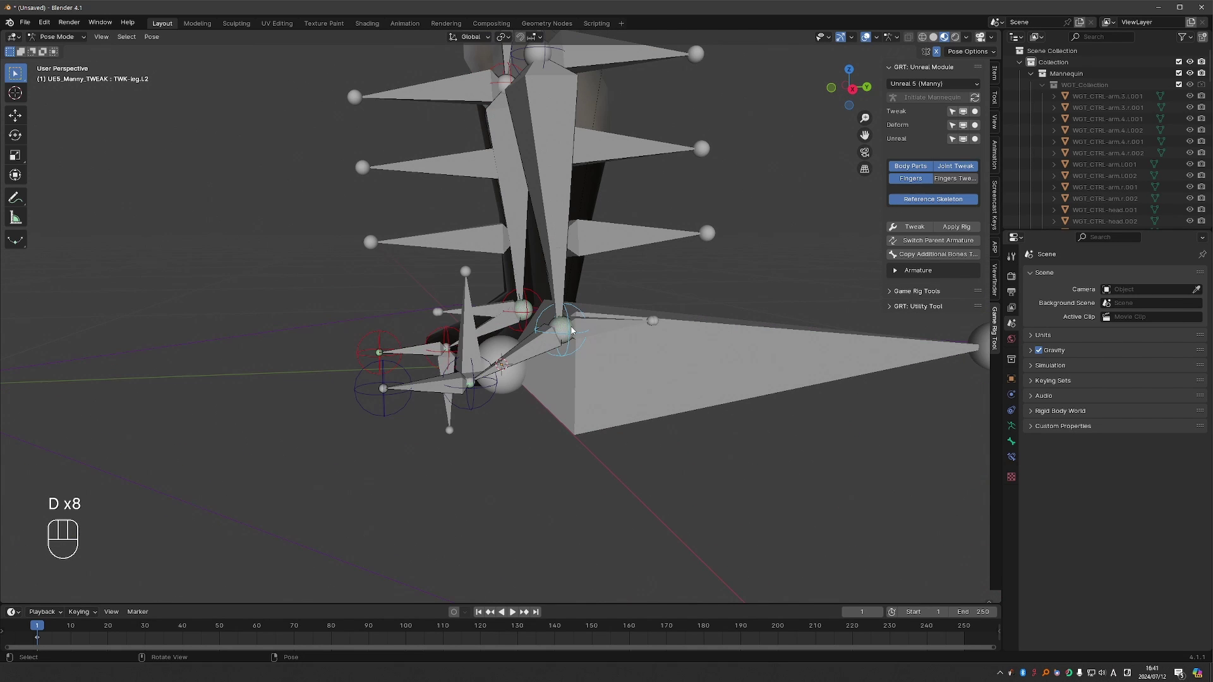
mouse_move(572, 329)
left_mouse_down()
mouse_move(683, 310)
mouse_move(611, 323)
left_mouse_up()
key("d")
key("d")
key("d")
key("d")
key("d")
key("g")
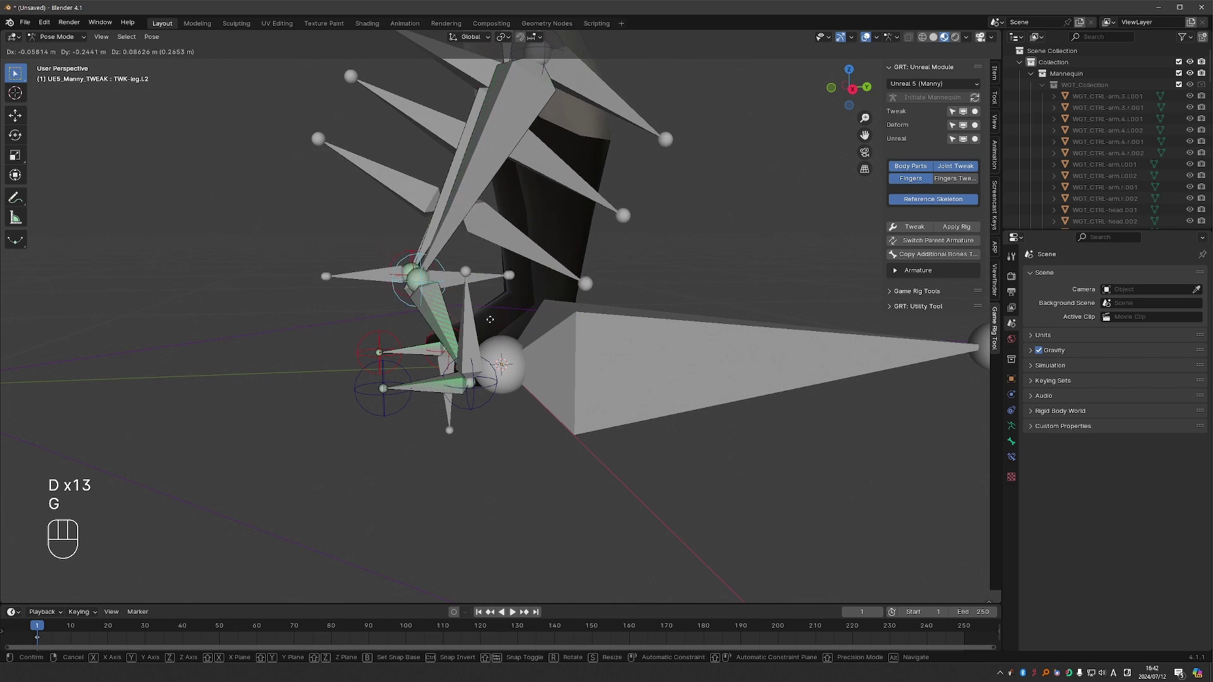
key("KP_3")
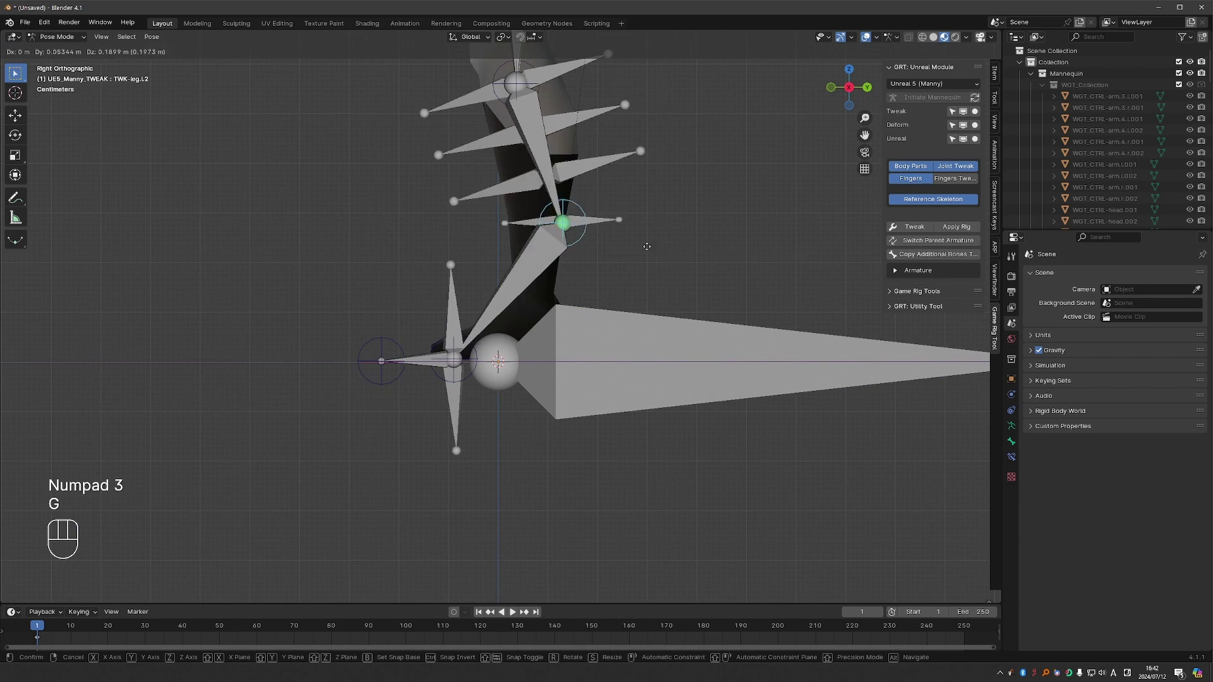
right_click(682, 319)
- Try raising the left ankle tweak slightly above the foot in side view
key("d")
left_click_drag(535, 321, 615, 247)
mouse_move(625, 389)
right_mouse_down()
mouse_move(609, 373)
mouse_move(628, 281)
mouse_move(629, 307)
right_mouse_up()
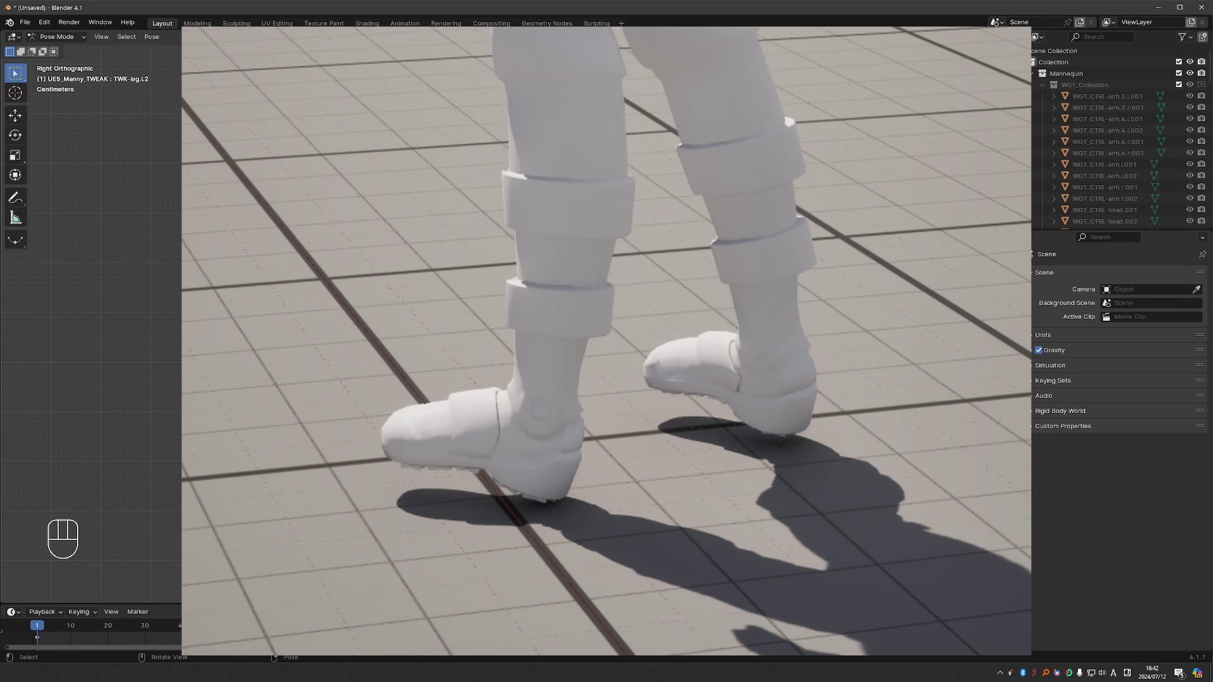
key("g")
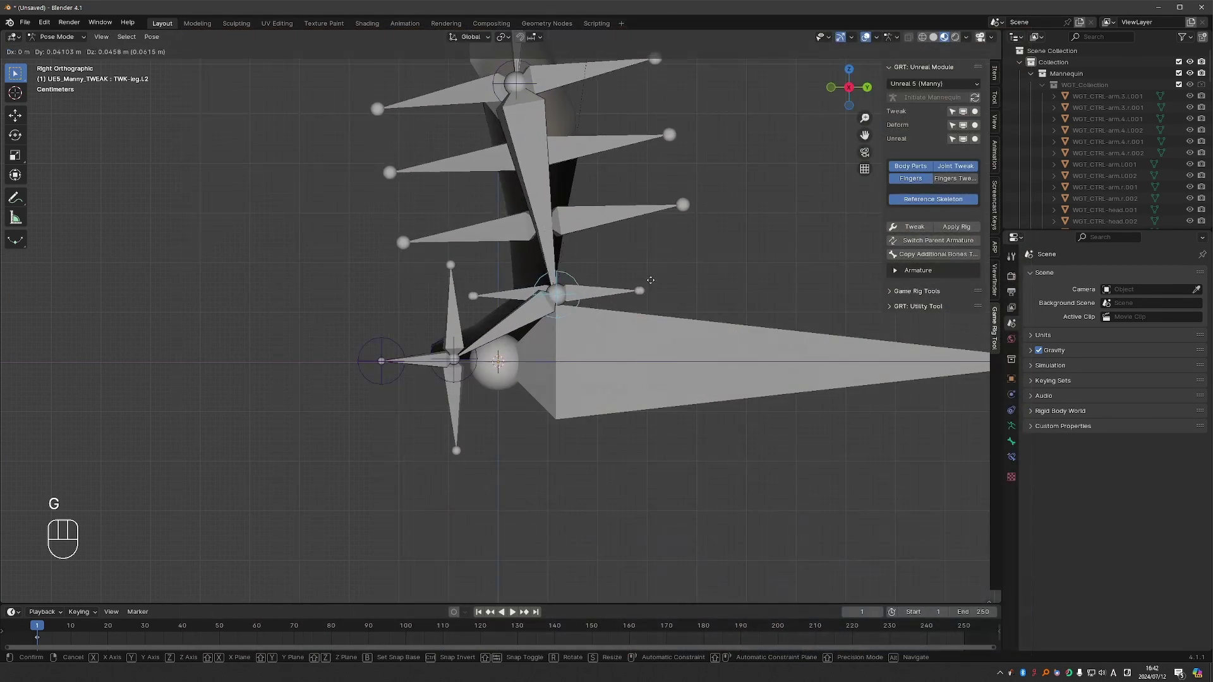
right_click(630, 302)
scroll(674, 354, "down", 4)
middle_click_drag(619, 352, 680, 469)
scroll(656, 444, "down", 2)
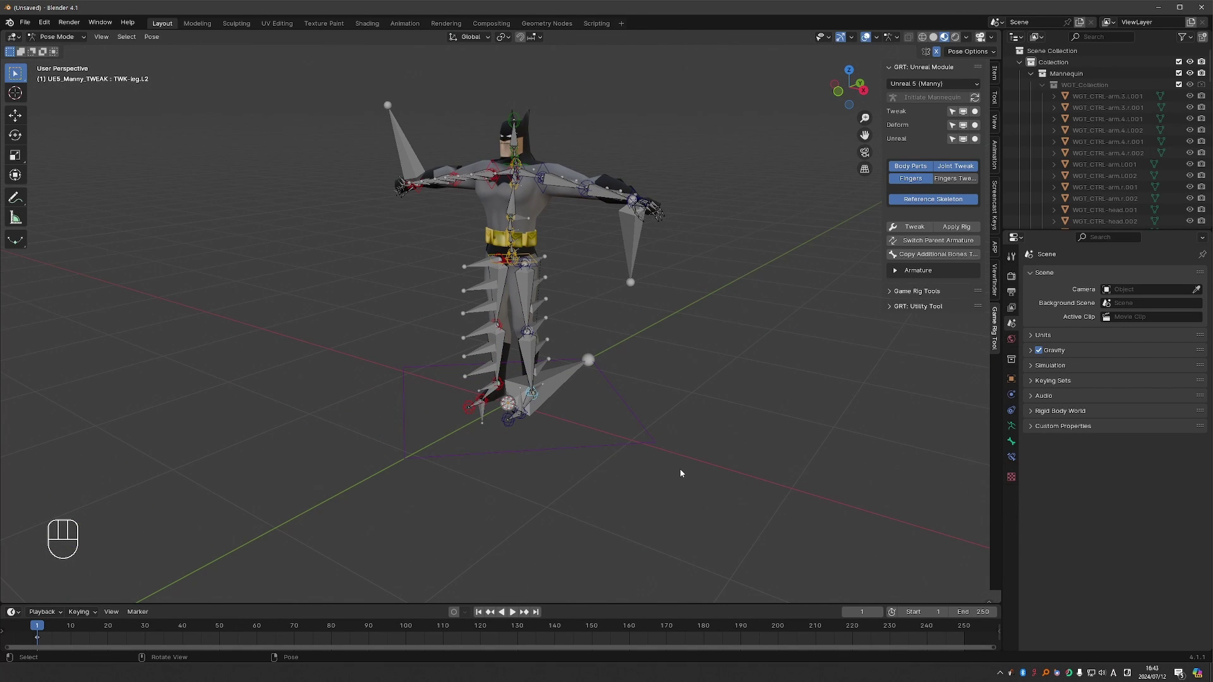